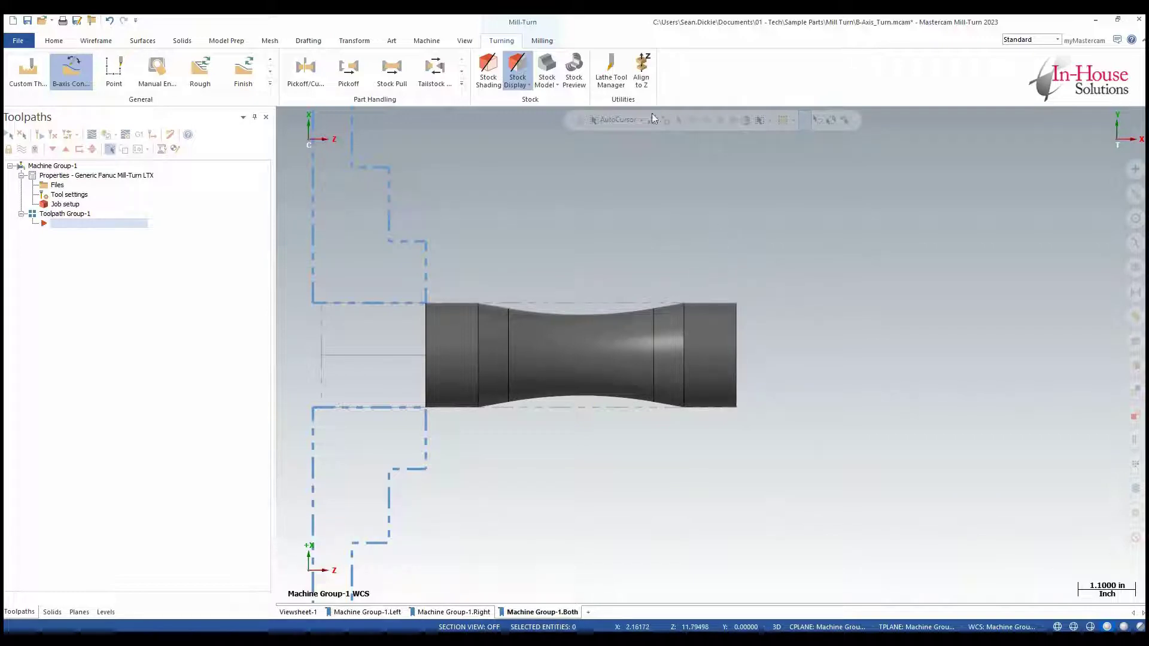
Step: Open the Lathe Tool Manager from the Turning tab's Utilities group
left_click(611, 73)
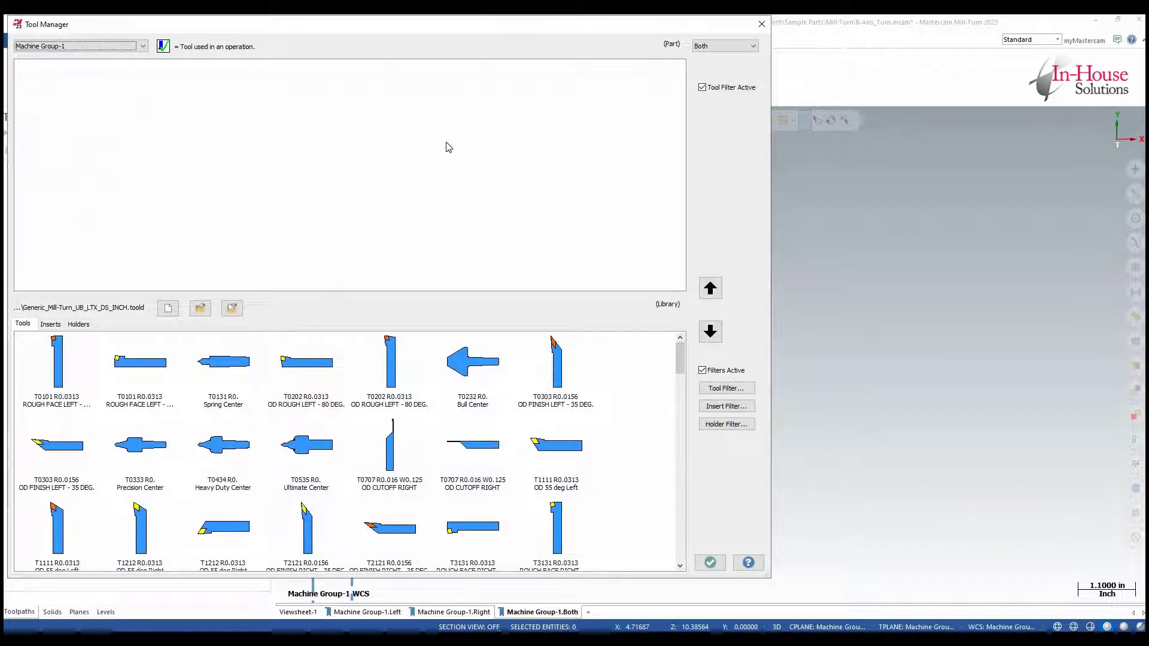
Step: Create a new turning tool in Tool Designer from the empty tool list and name it B-Axis Tool
right_click(446, 143)
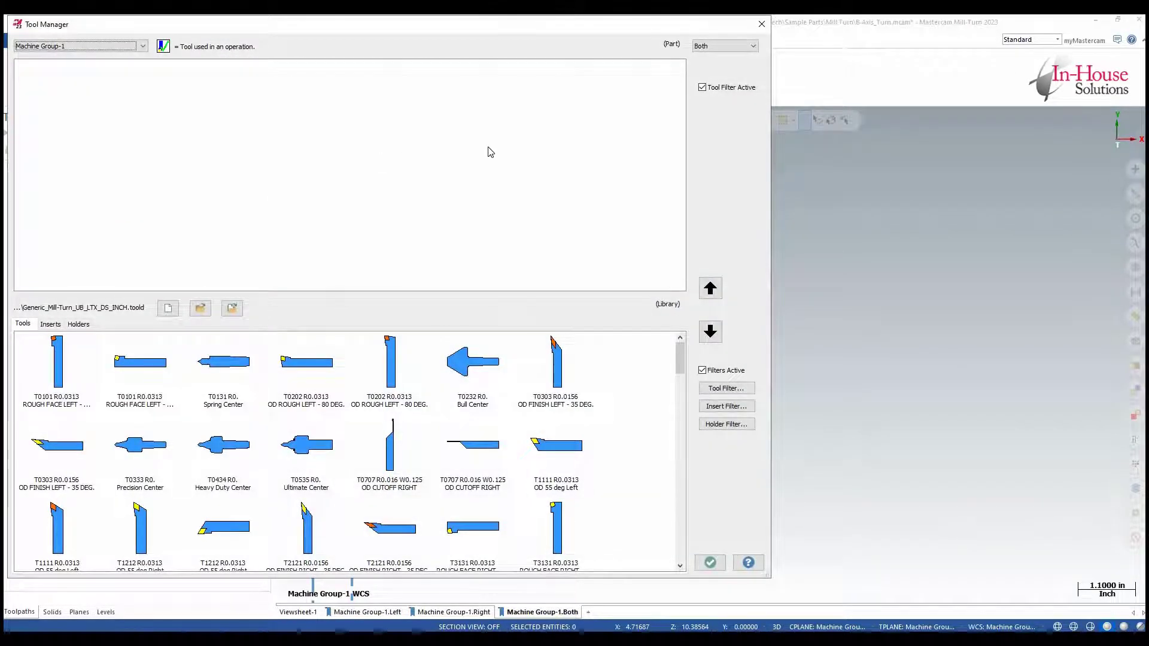
left_click(564, 155)
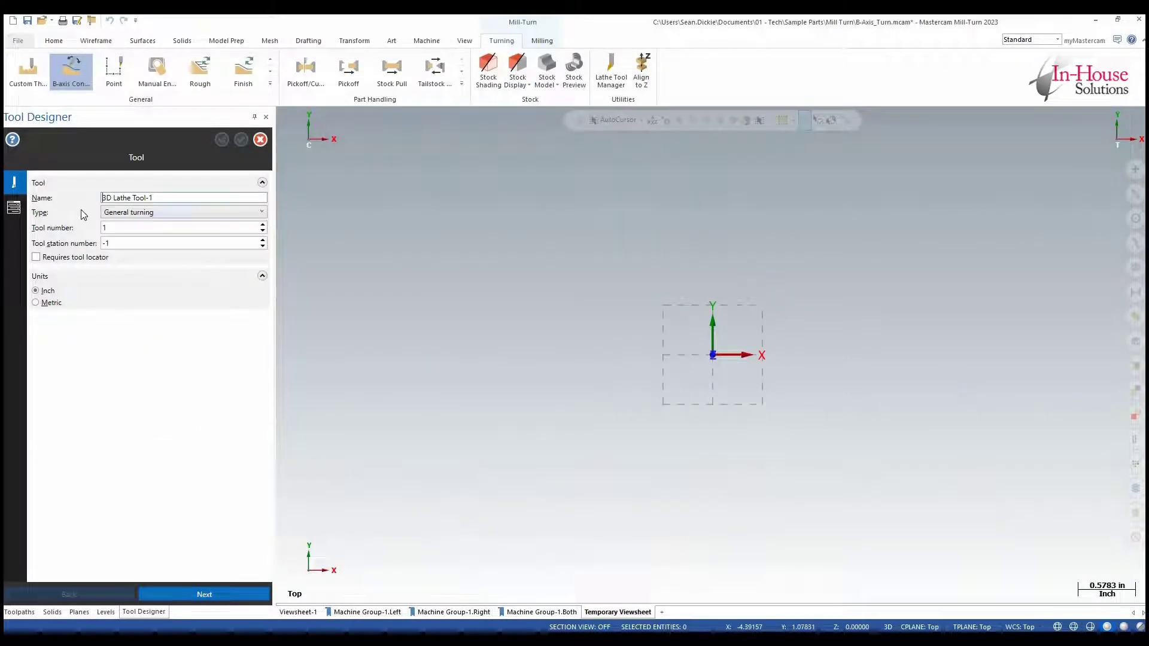
type("B-Axis Tool")
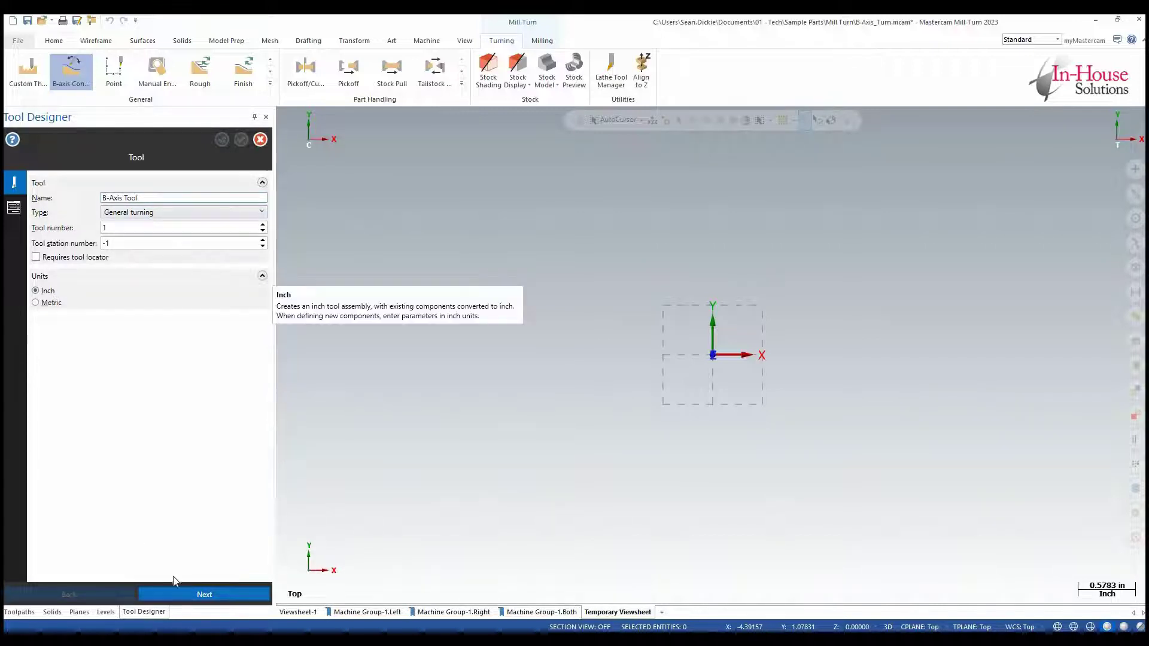
Step: Advance to the tool assembly page and define a new component in the empty slot
left_click(202, 601)
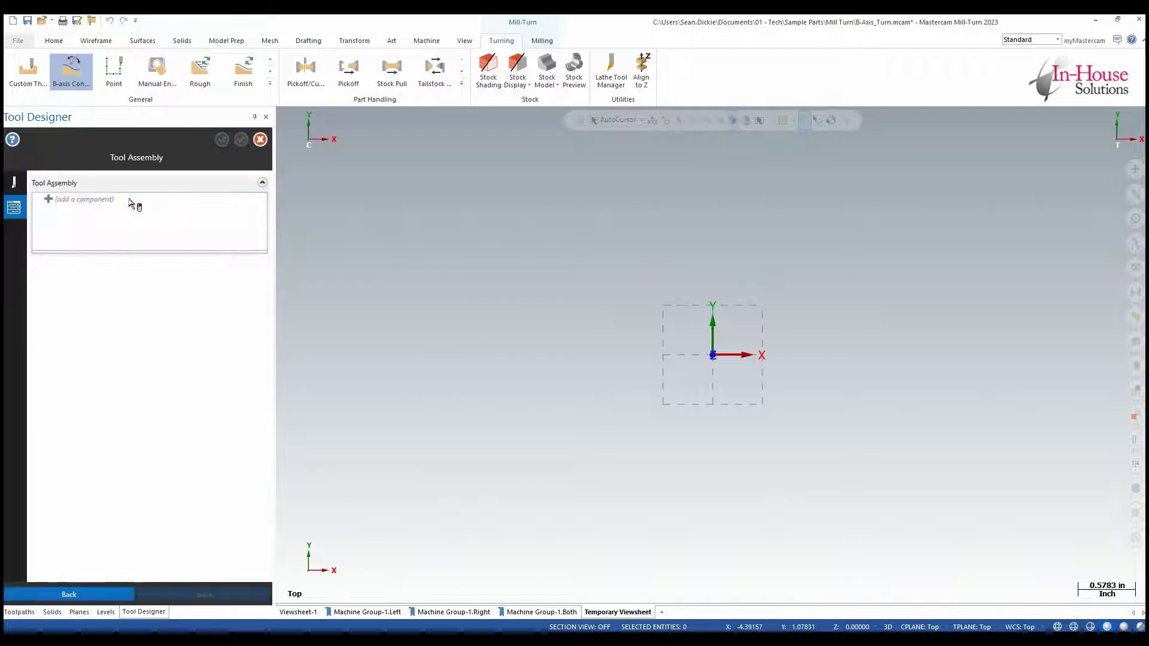
left_click(136, 199)
right_click(161, 205)
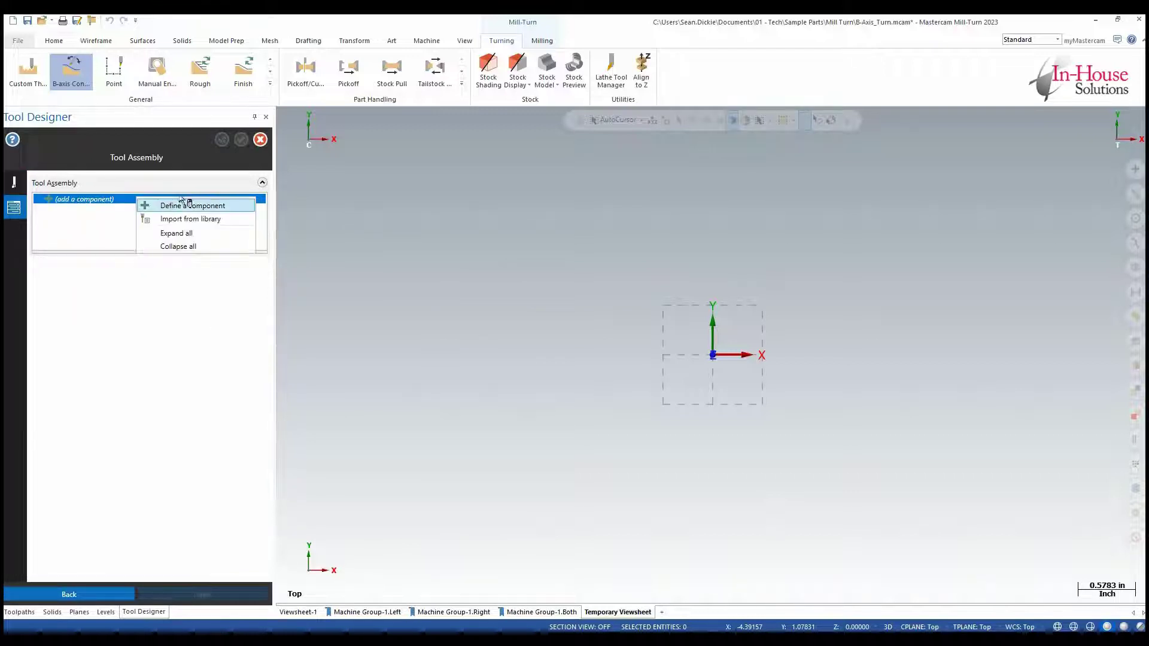
left_click(259, 201)
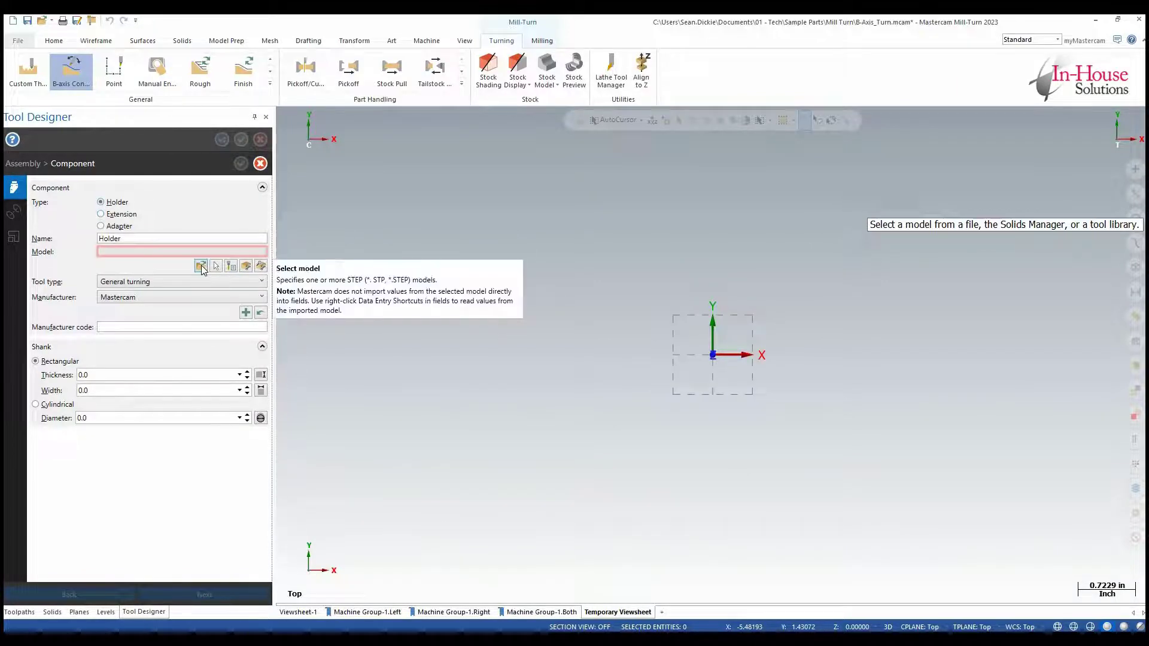
Step: Import the holder STEP model CS-TR-D13MCL-00115C and select its solid as the holder
left_click(201, 266)
left_click(556, 259)
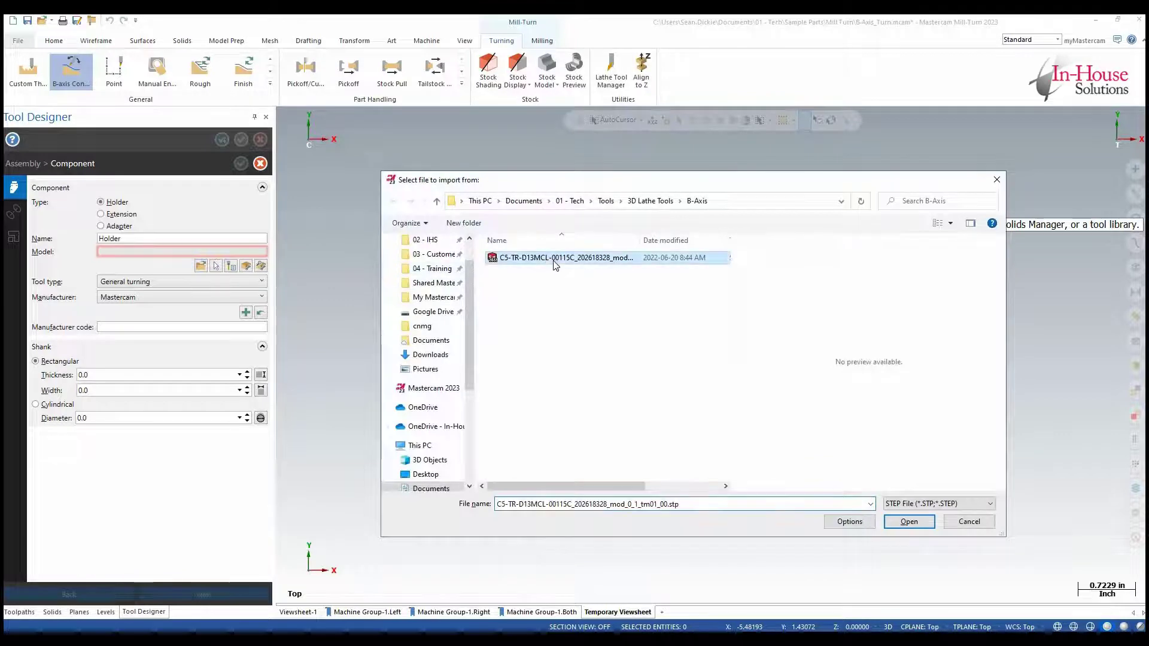
left_click(906, 522)
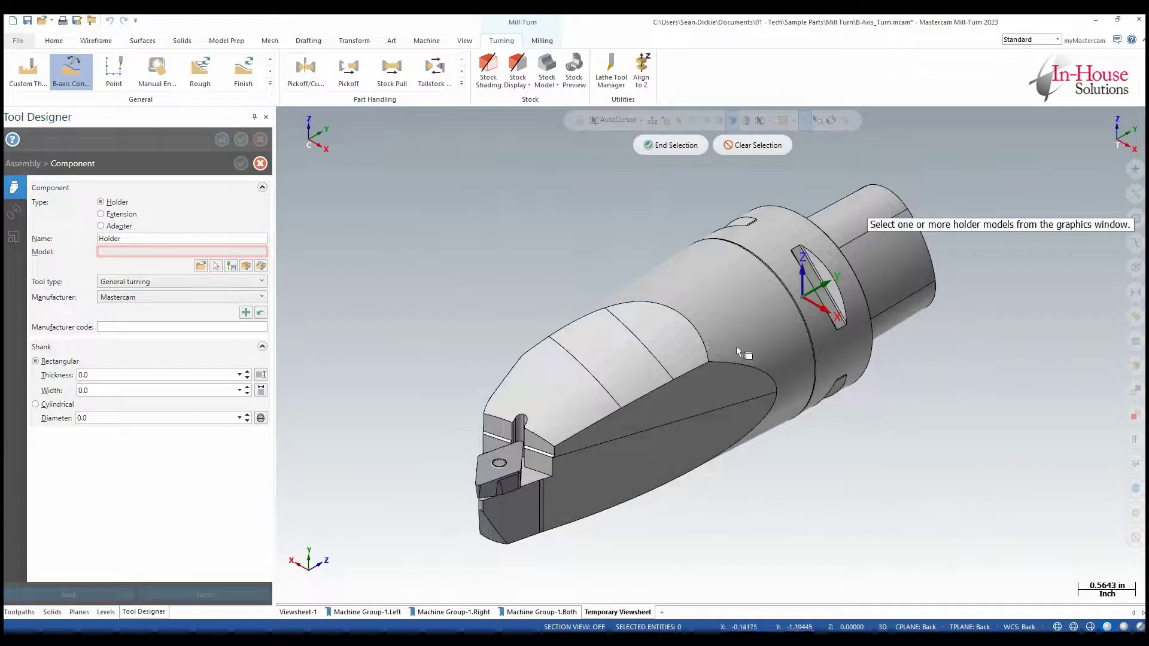
left_click(769, 250)
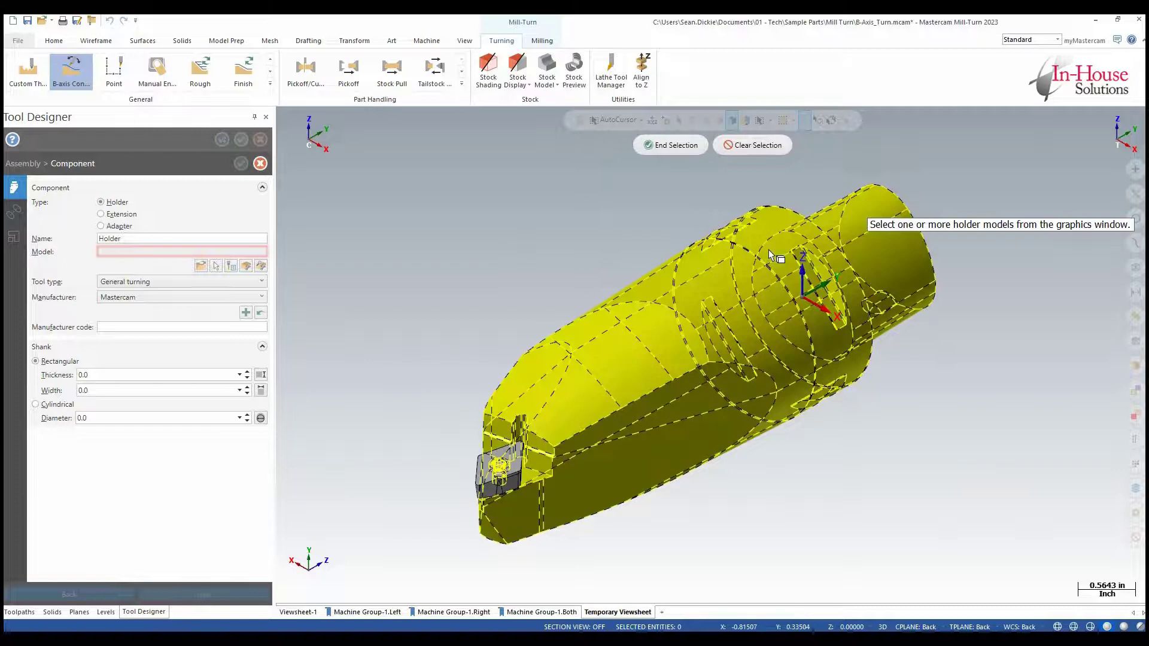
Step: Finish selecting the holder model and set its manufacturer to Sandvik
left_click(662, 148)
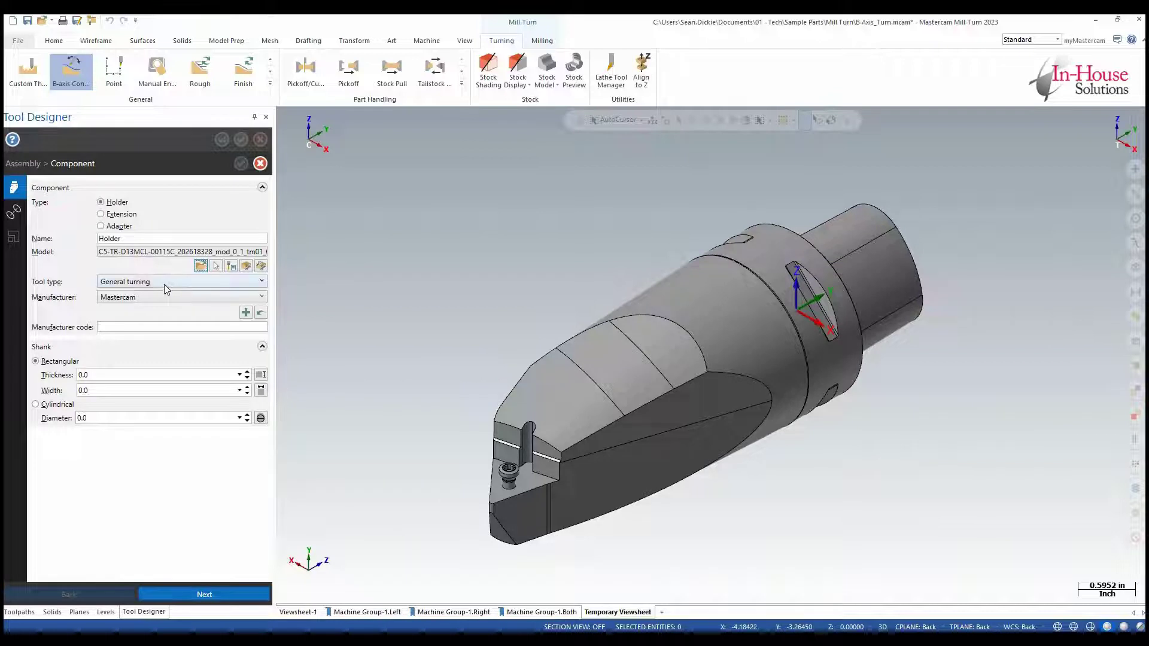
left_click(174, 297)
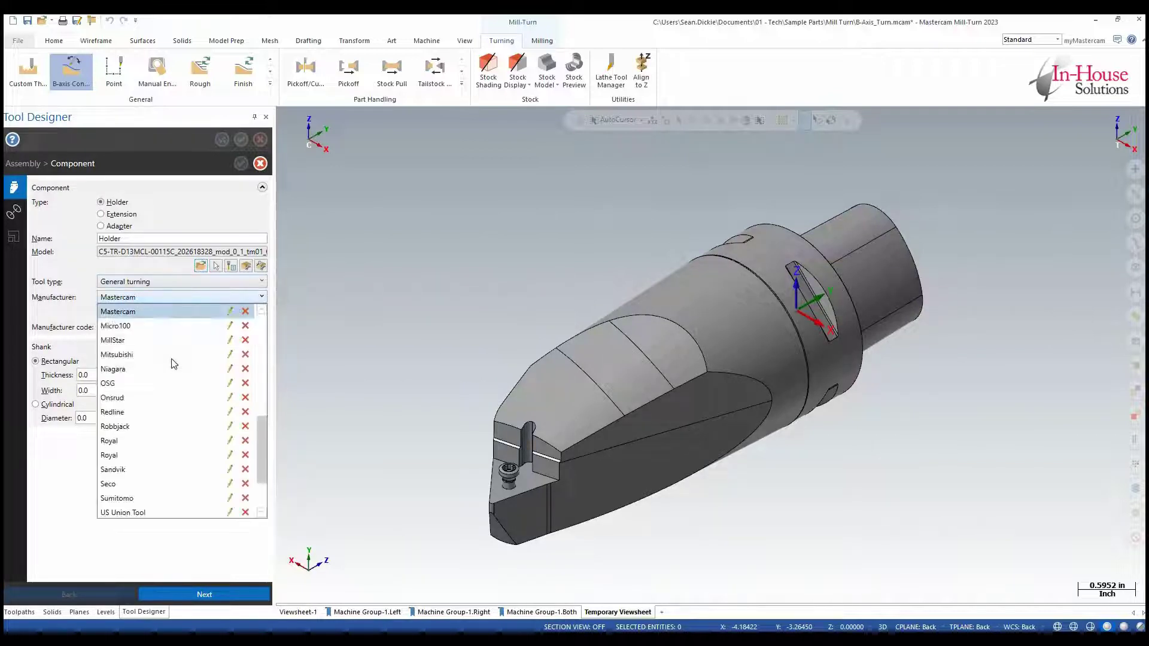
scroll(180, 376, "down", 1)
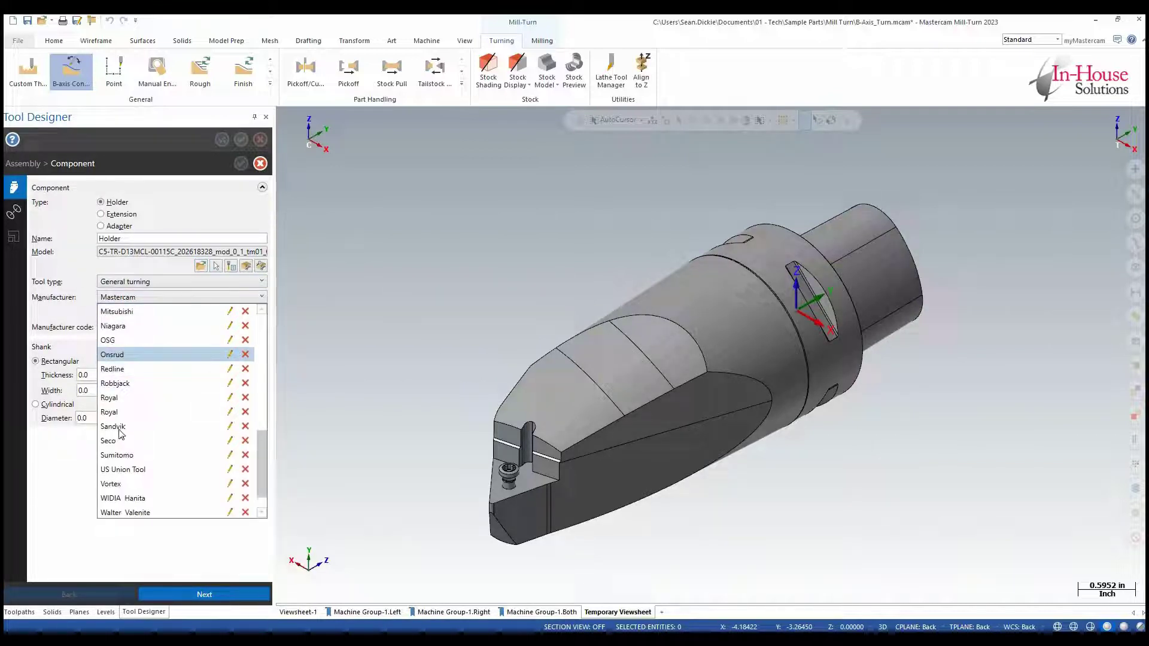
left_click(124, 299)
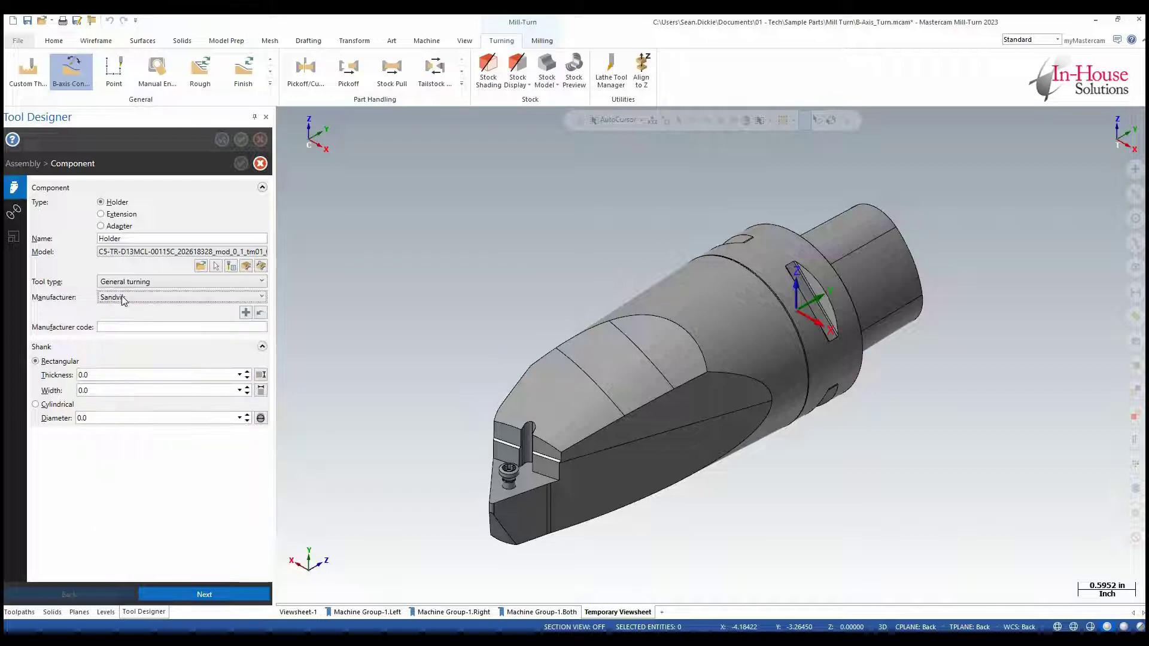
left_click(132, 326)
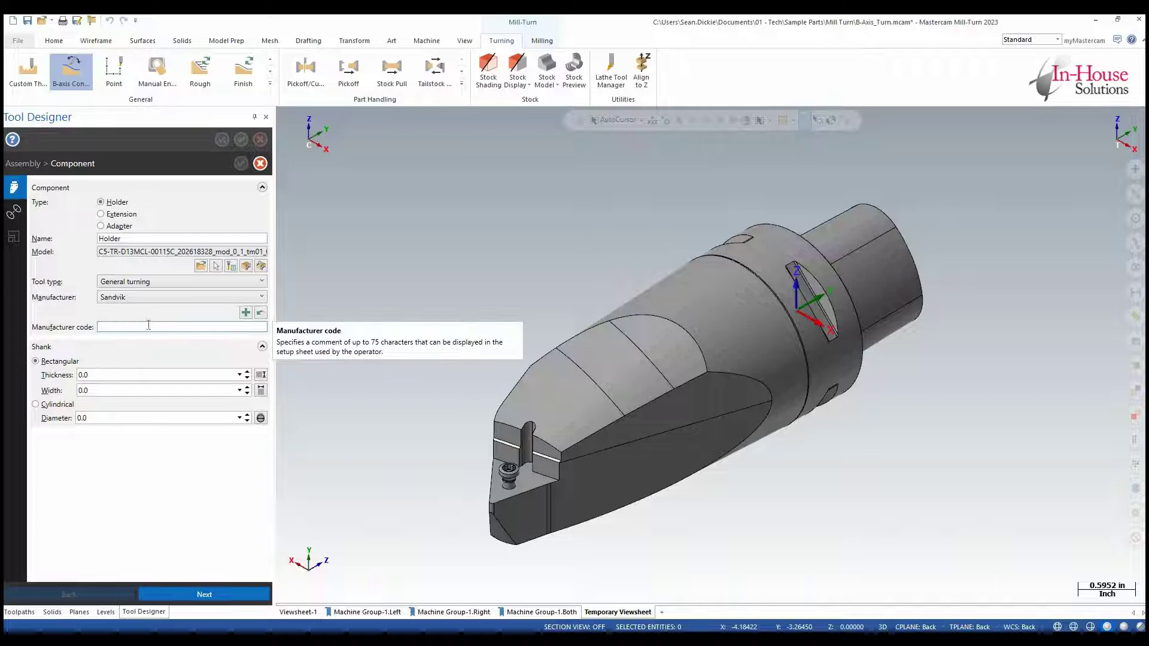
Step: Give the holder a cylindrical shank of 1.9685 diameter taken from its round face
left_click(58, 406)
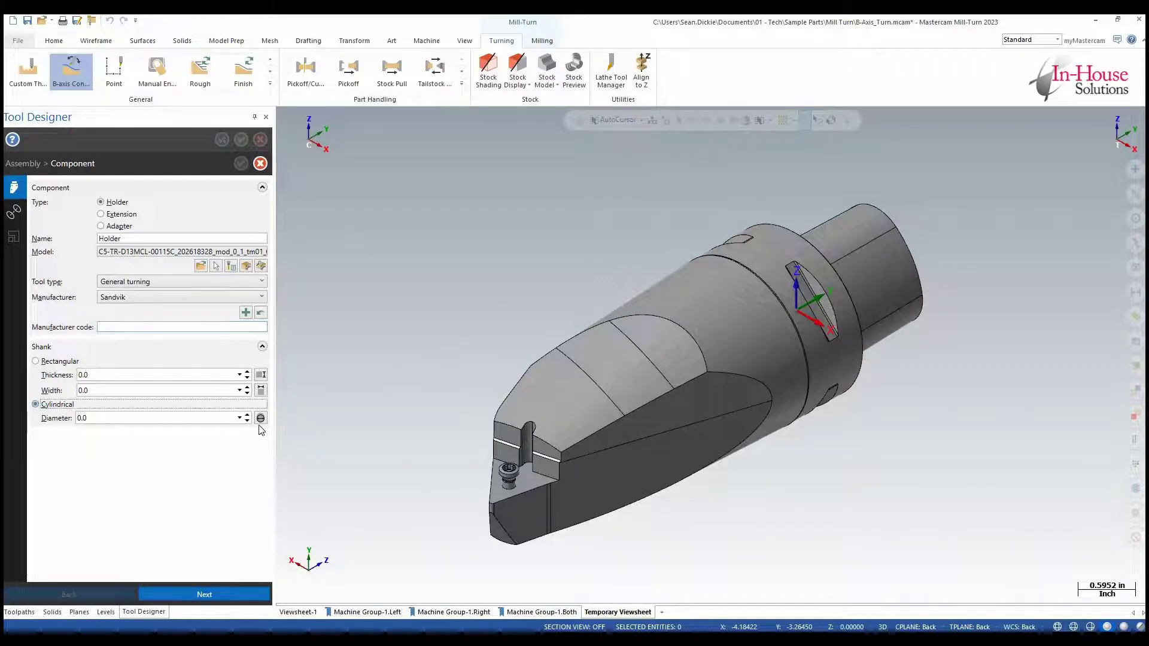
left_click(261, 418)
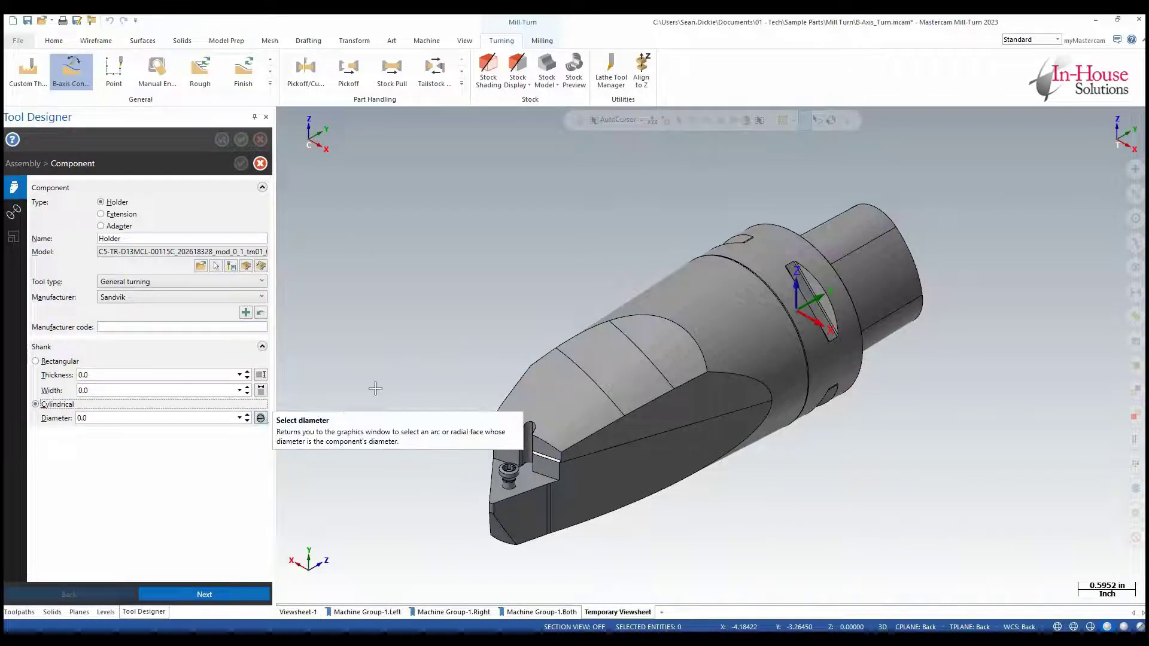
left_click(763, 253)
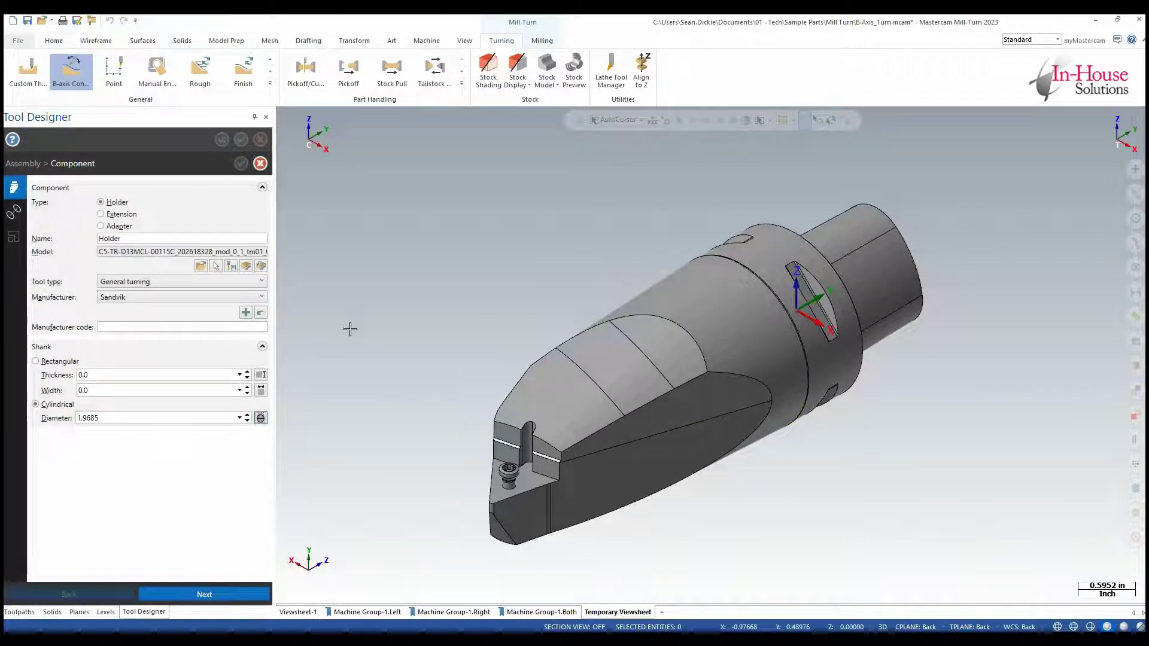
left_click(206, 596)
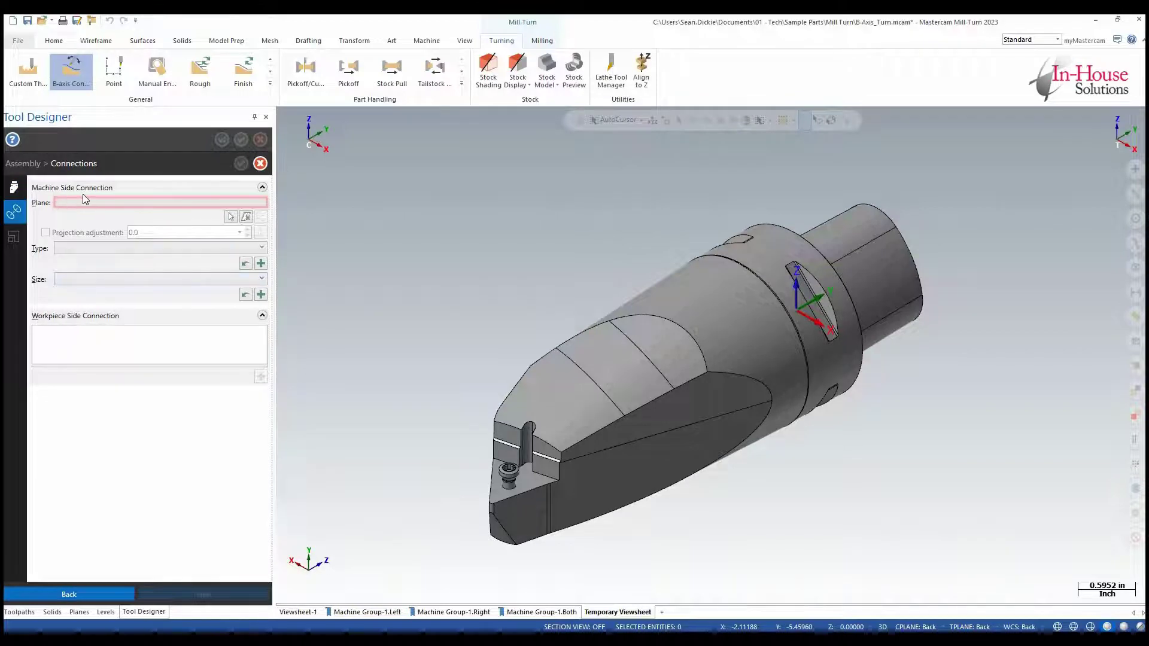
Step: Place the holder's machine side connection plane on the shank end face and continue to Mating
left_click(231, 216)
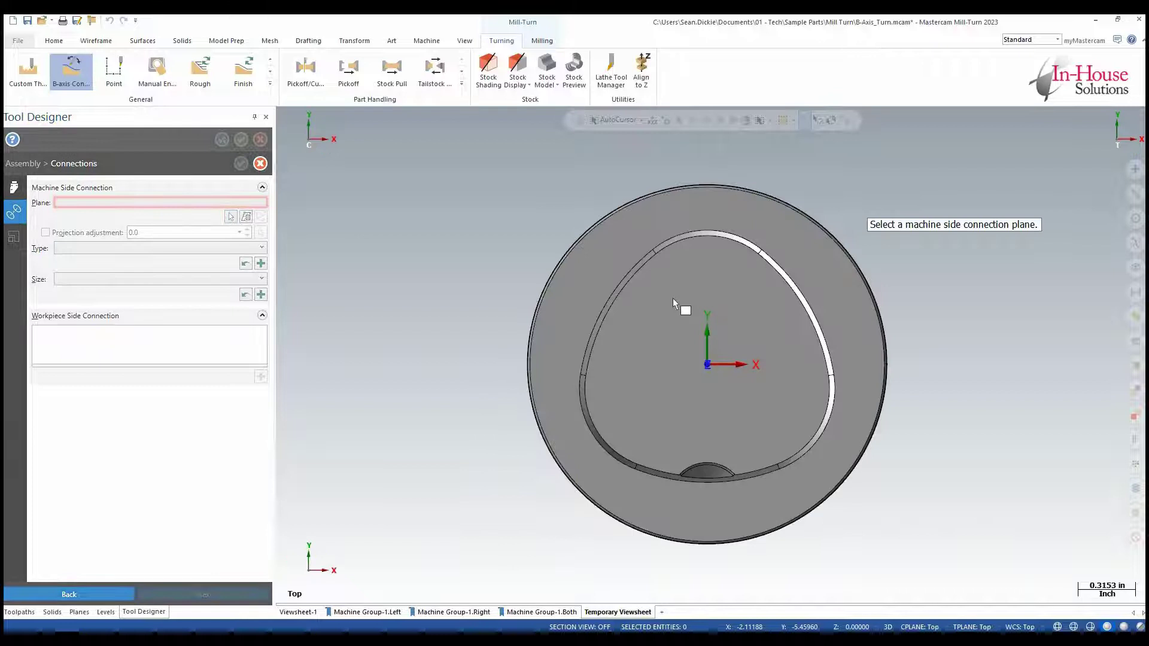
left_click(677, 298)
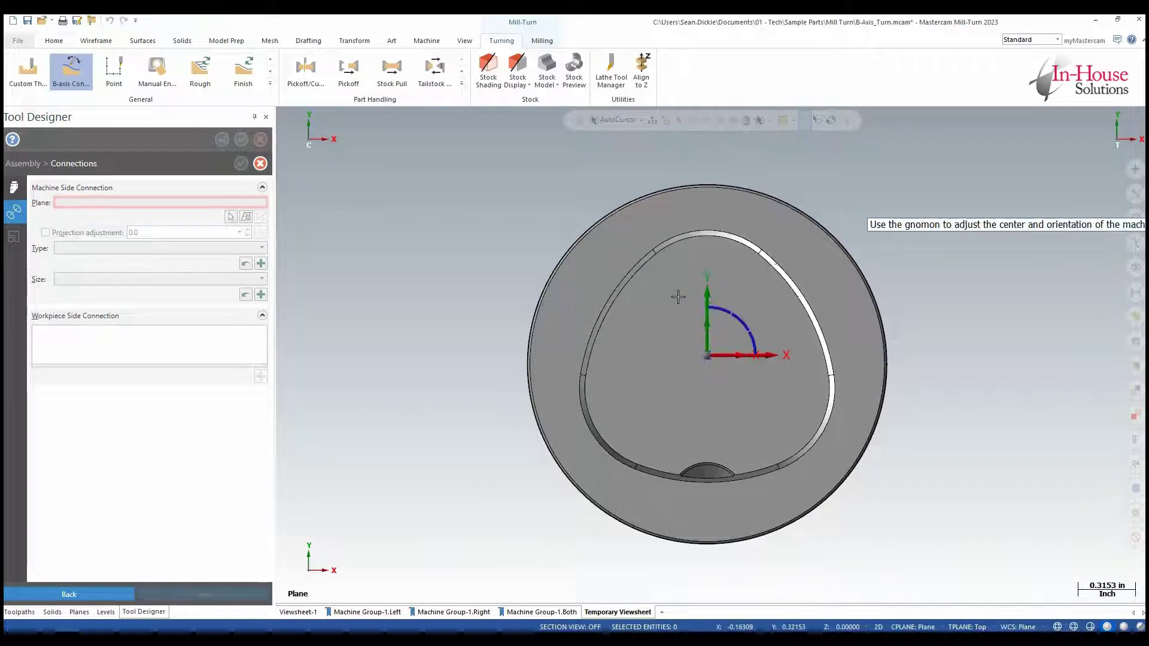
key("Return")
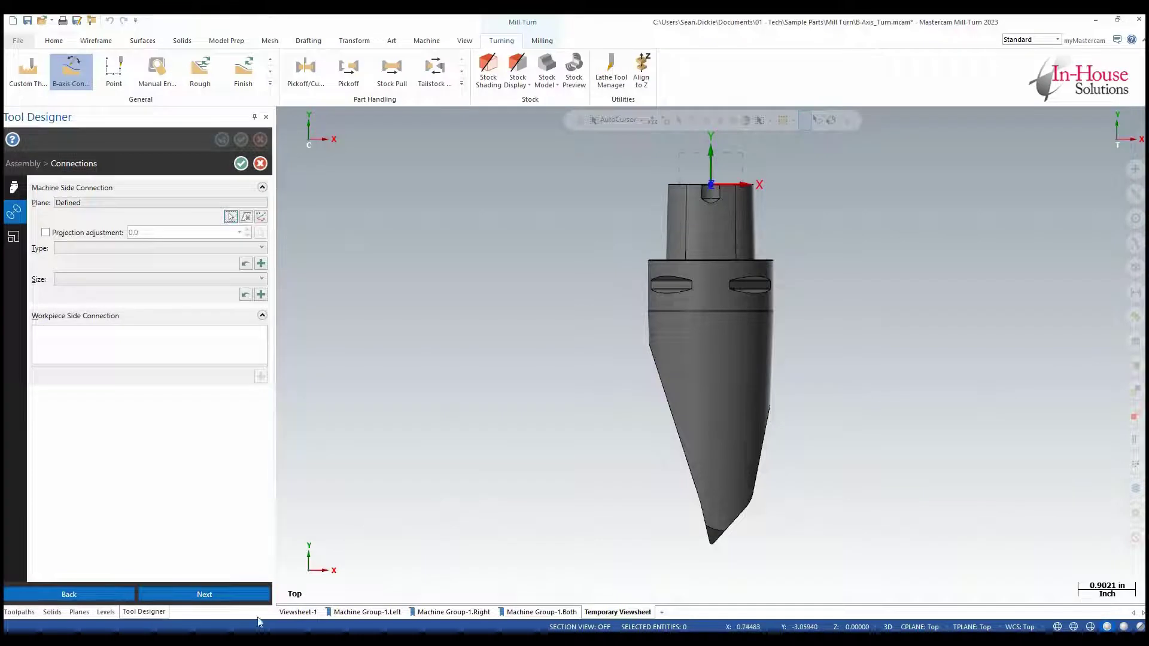
left_click(206, 595)
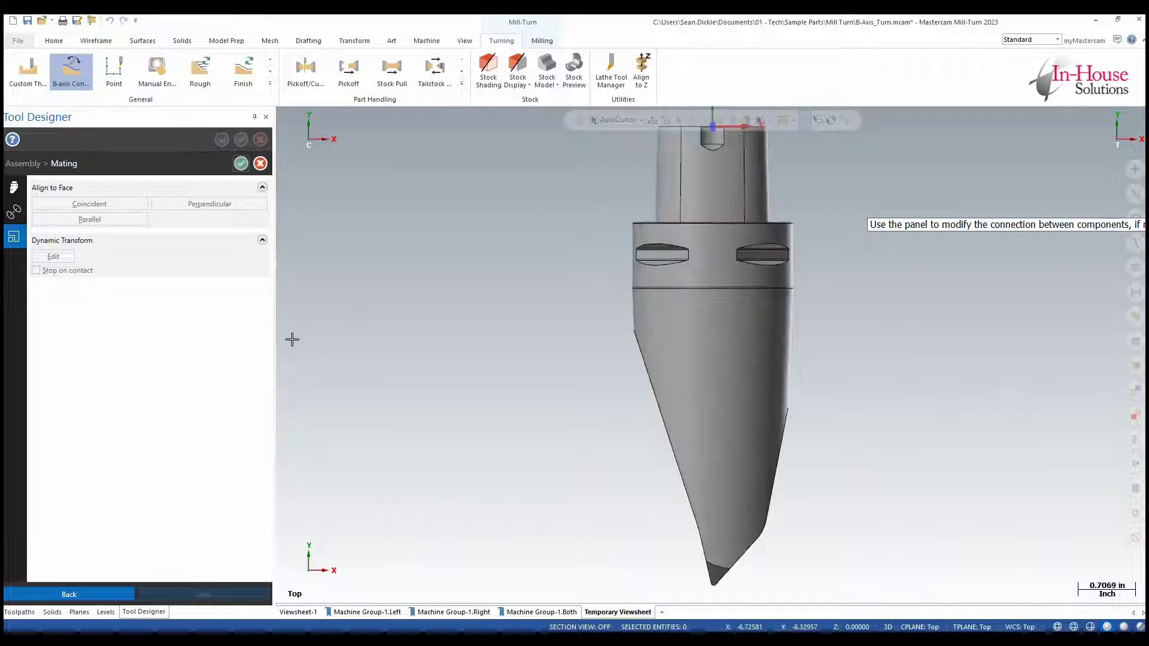
Step: Add an insert to the holder by importing its STEP model and picking the insert solid
left_click(135, 220)
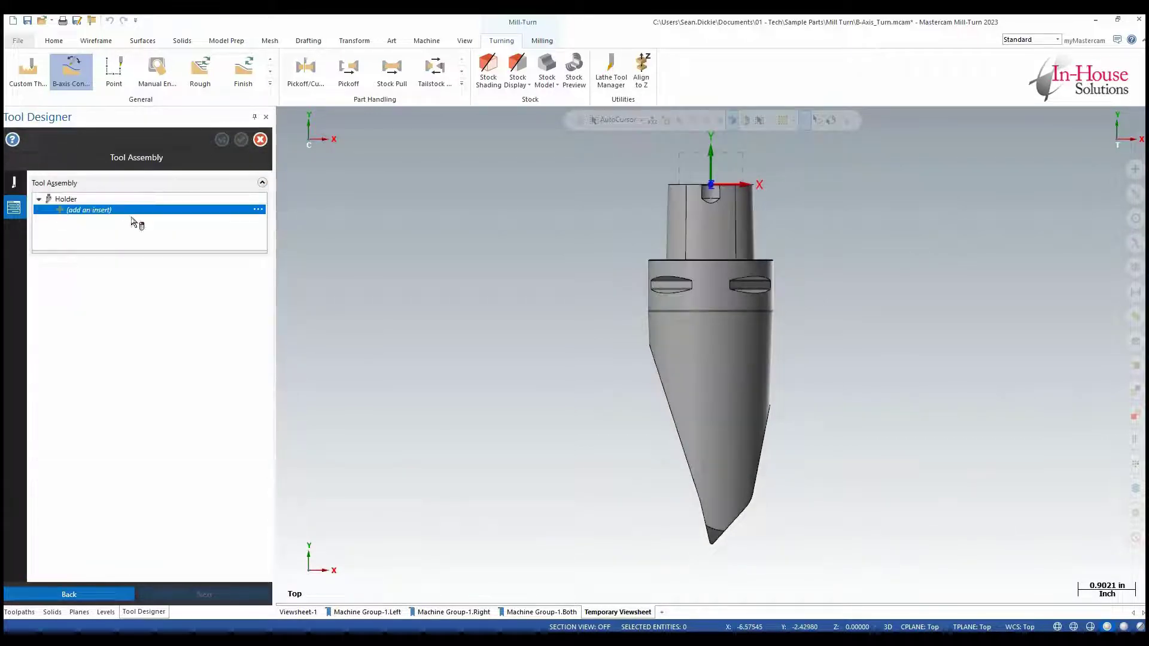
right_click(175, 207)
left_click(180, 210)
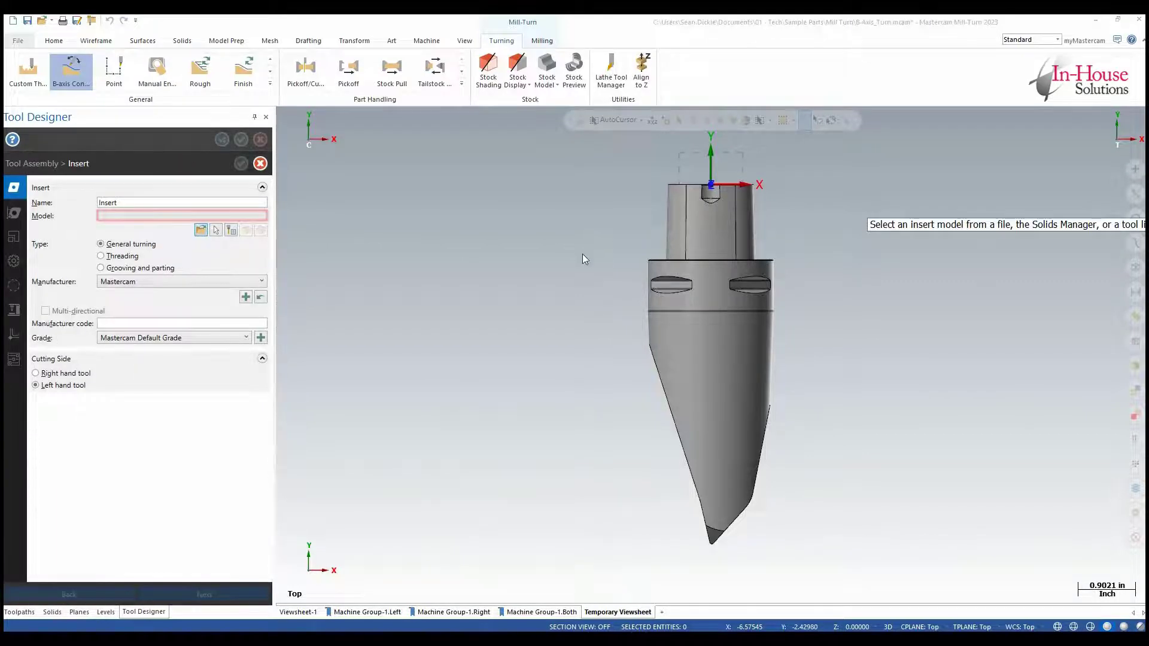
left_click(565, 257)
left_click(917, 520)
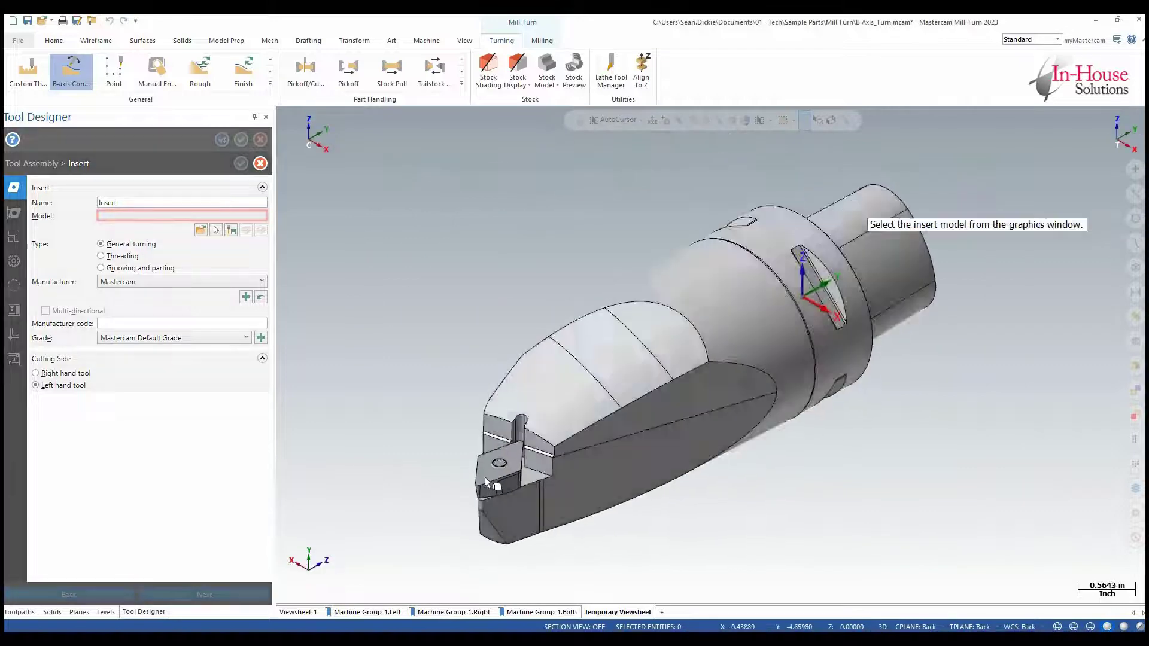
left_click(485, 476)
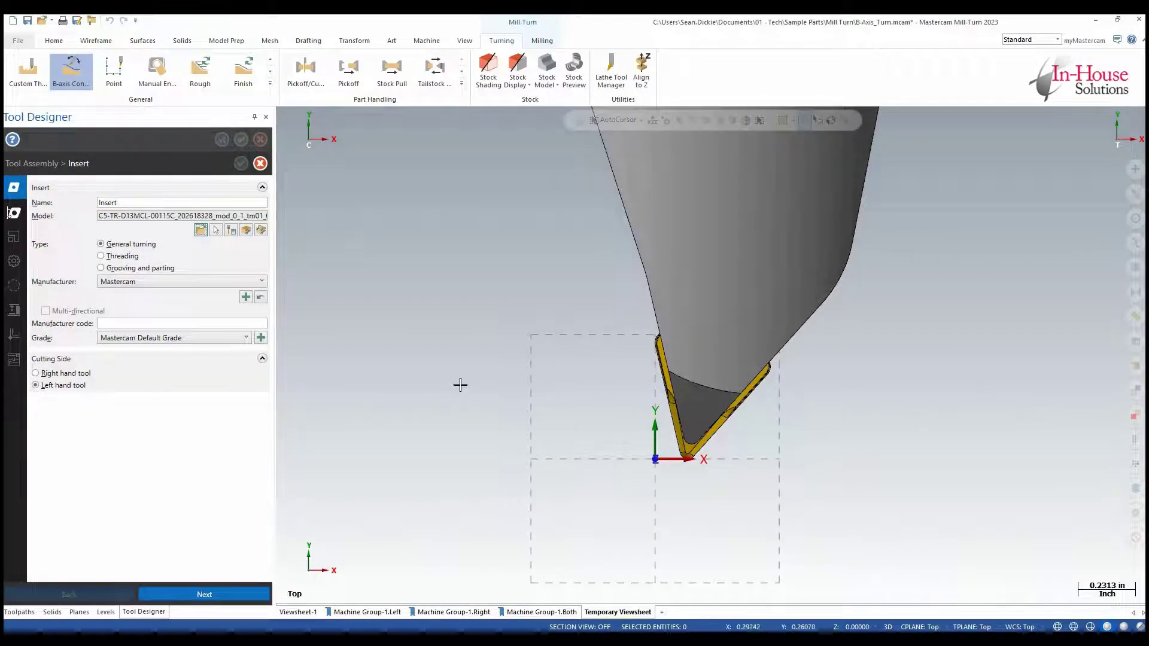
scroll(585, 413, "down", 2)
mouse_move(584, 413)
middle_mouse_down()
mouse_move(726, 425)
mouse_move(359, 335)
middle_mouse_up()
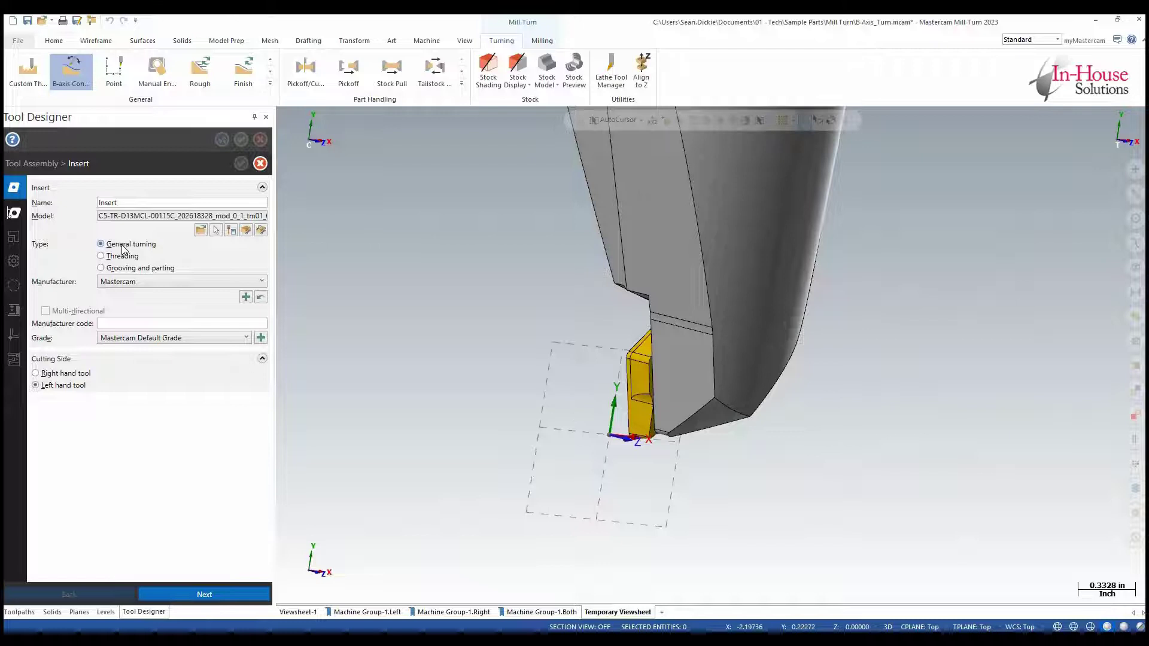
Step: Set the insert's manufacturer to Sandvik and make it a right hand tool
left_click(145, 280)
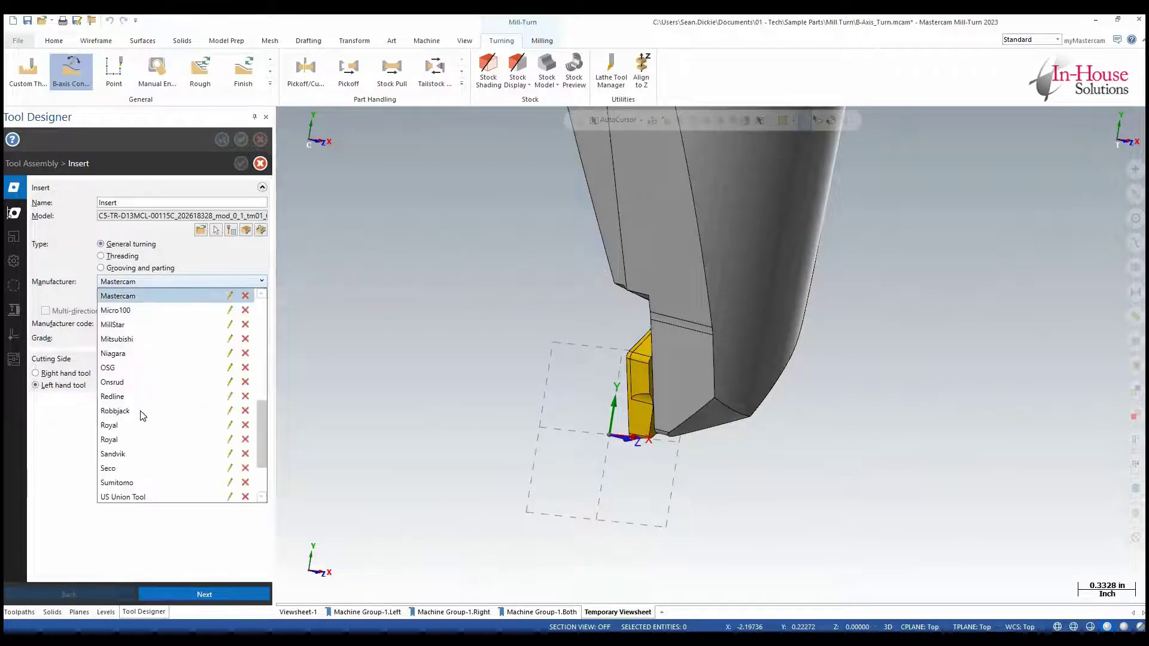
scroll(125, 413, "down", 1)
key("Return")
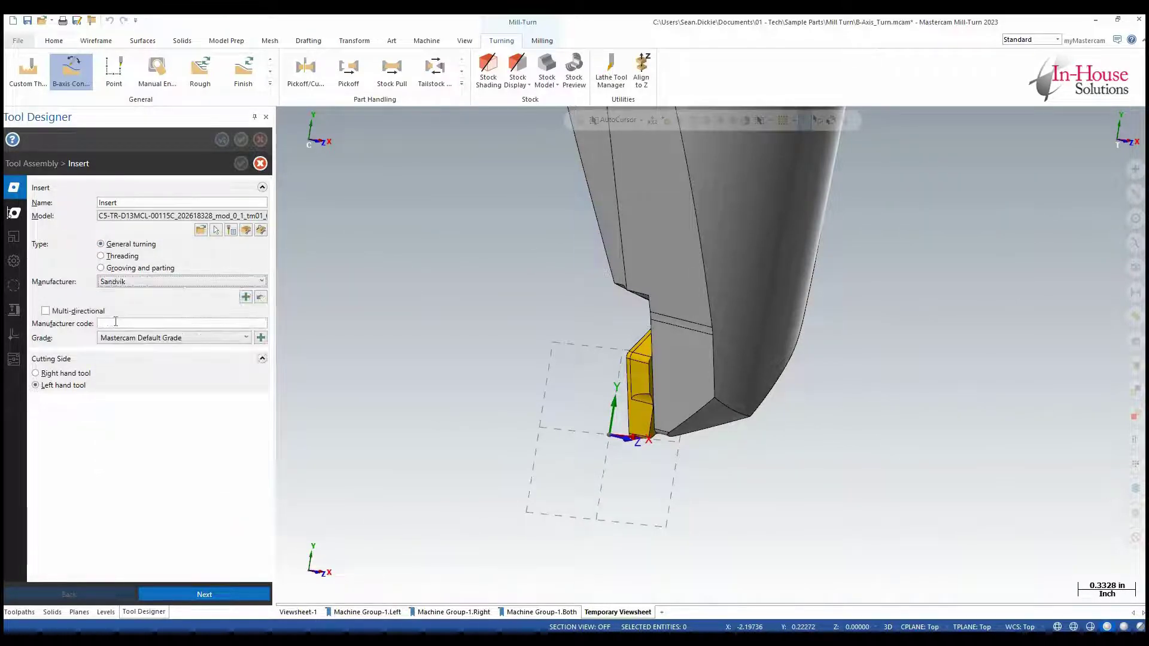
left_click(119, 321)
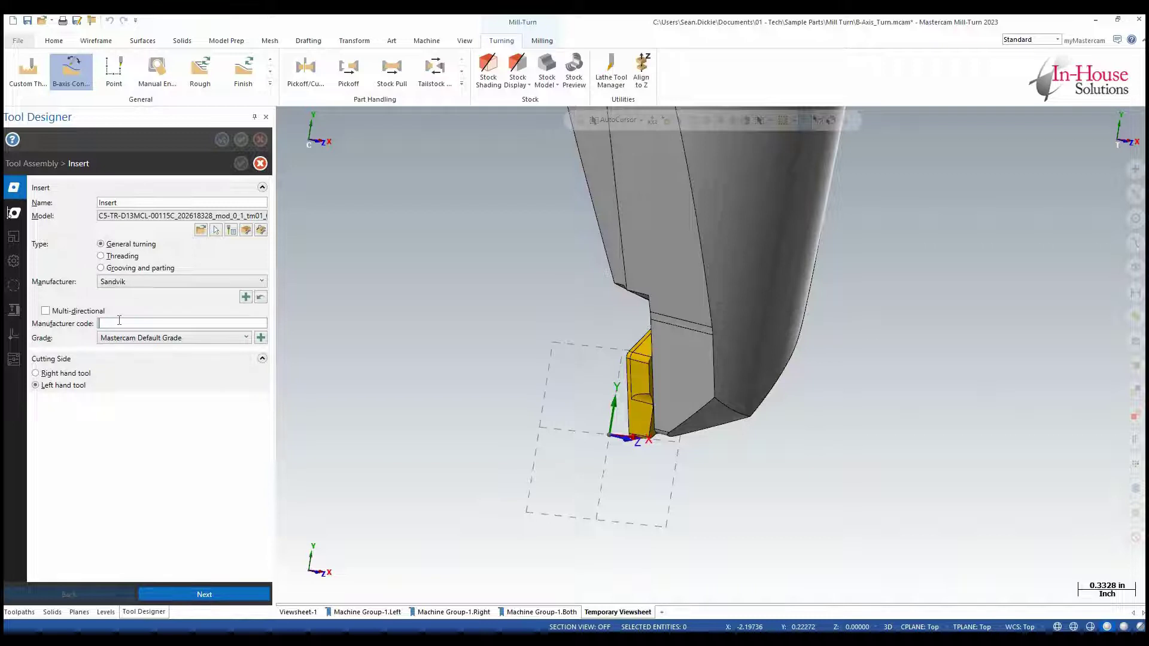
left_click(61, 374)
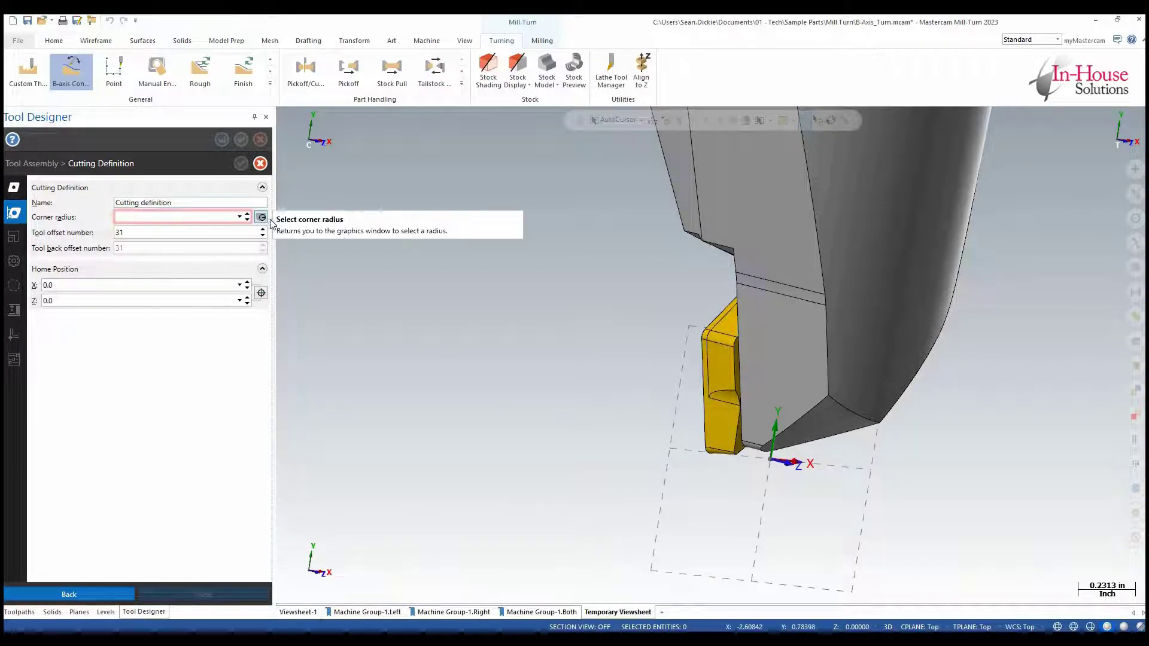
Step: Take the 0.03125 corner radius from the insert's corner arc and accept the default mating
scroll(667, 437, "up", 4)
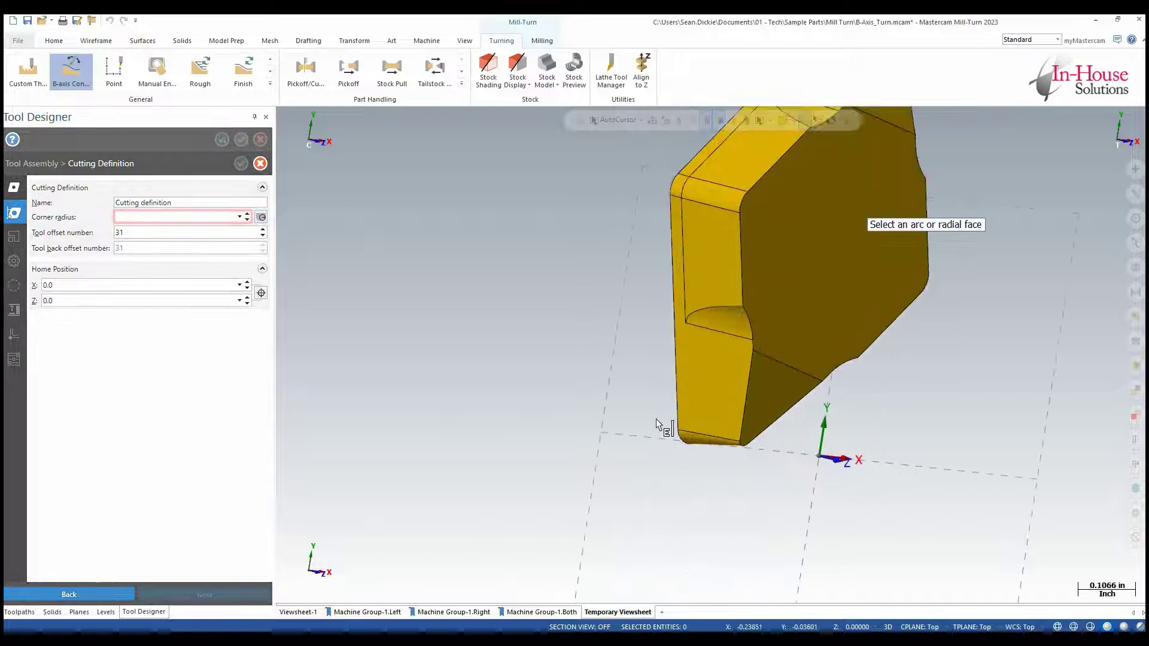
left_click(663, 421)
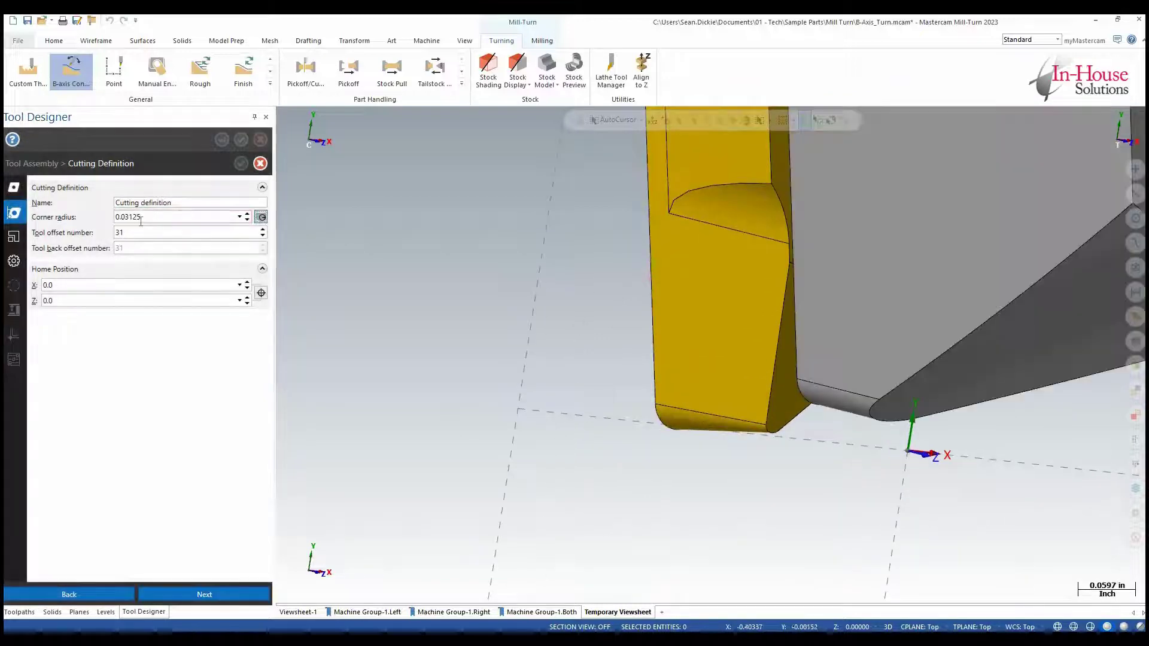
left_click(210, 595)
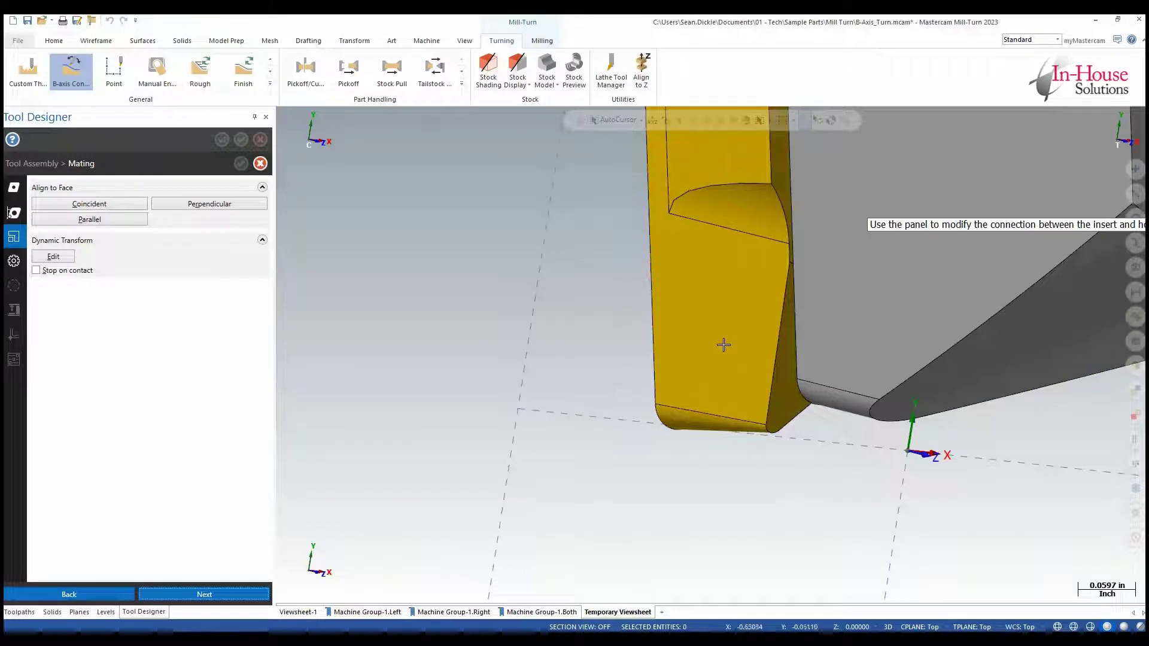
left_click(222, 594)
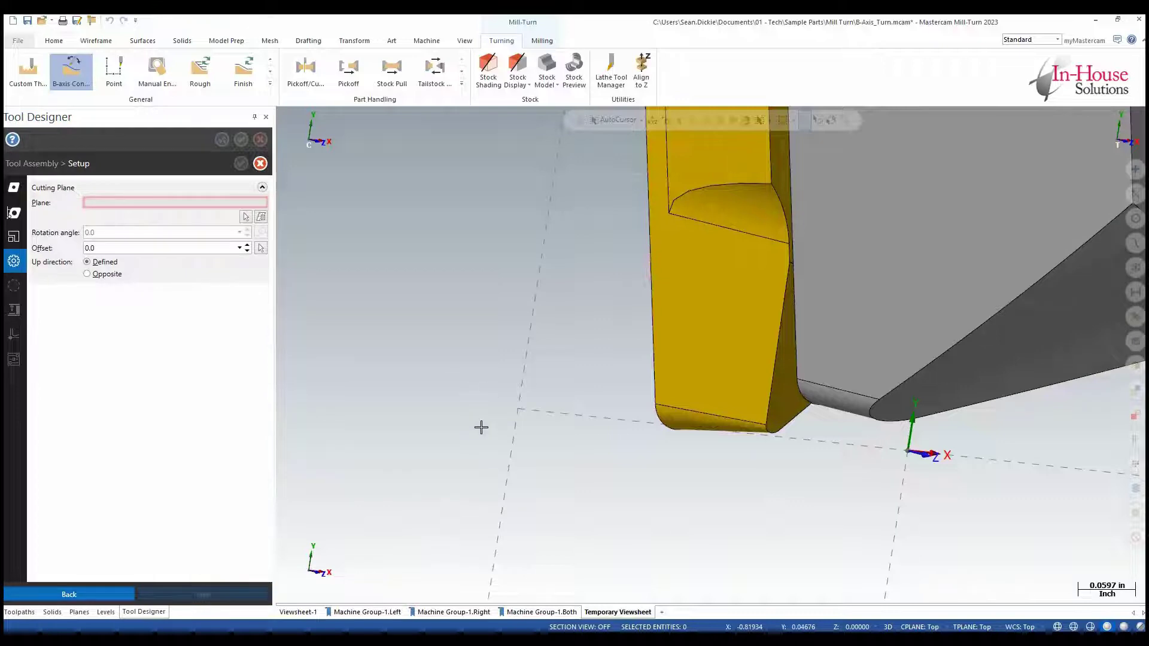
Step: Set the insert's cutting plane to the named Bottom plane
scroll(482, 427, "down", 6)
right_click(469, 405)
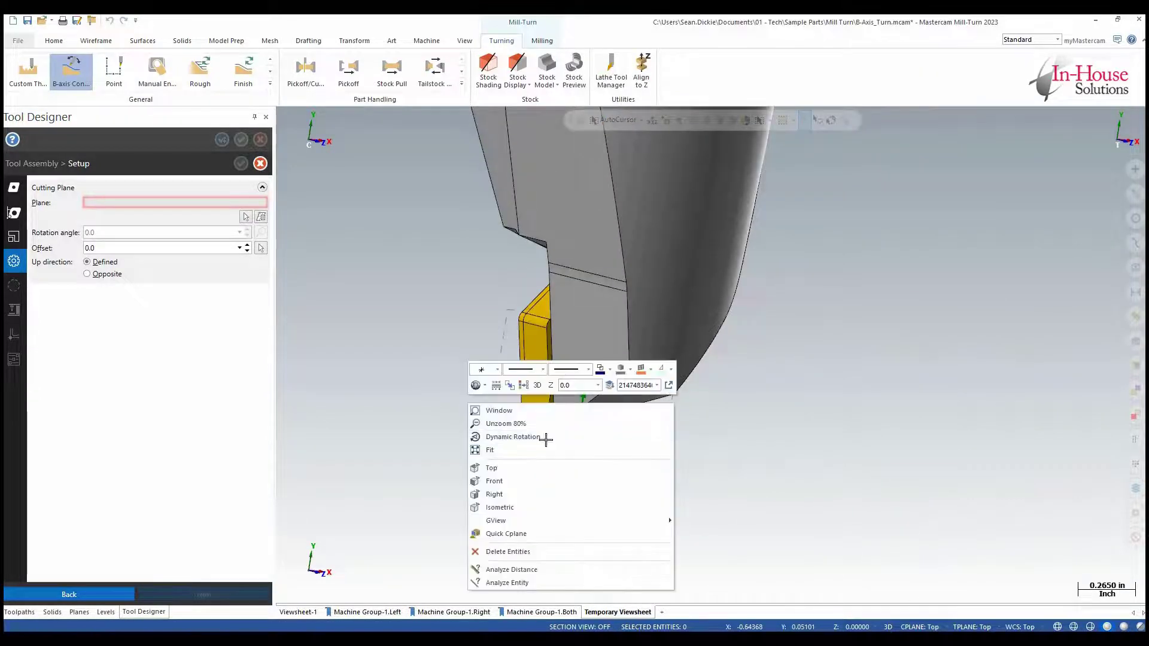
left_click(512, 437)
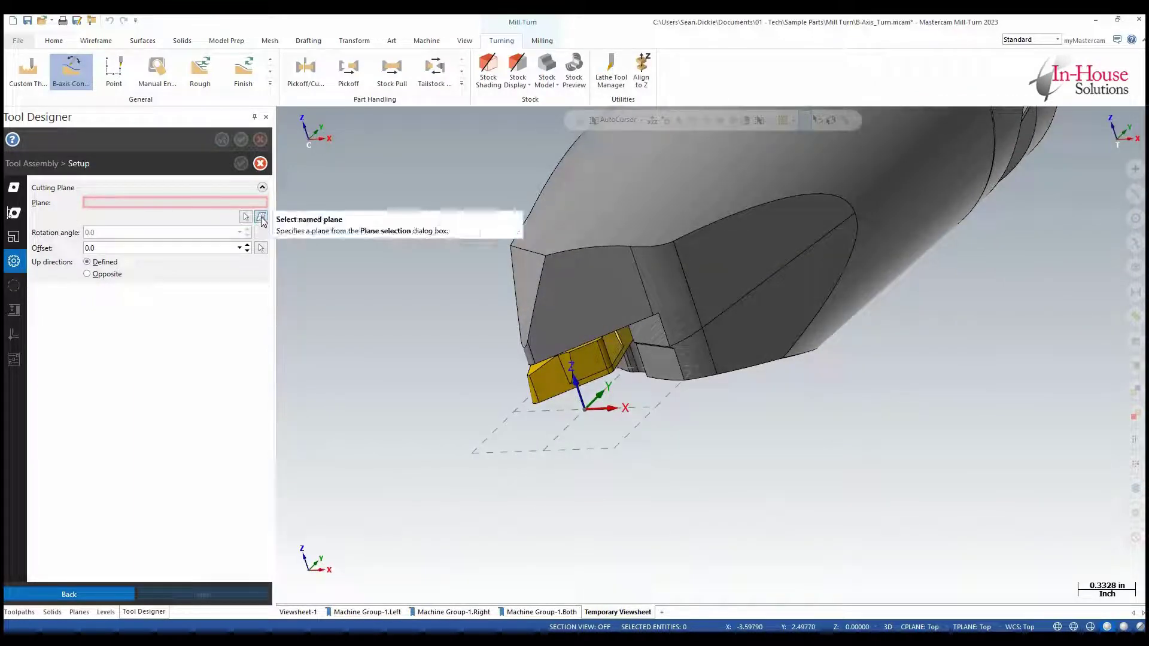
left_click(261, 217)
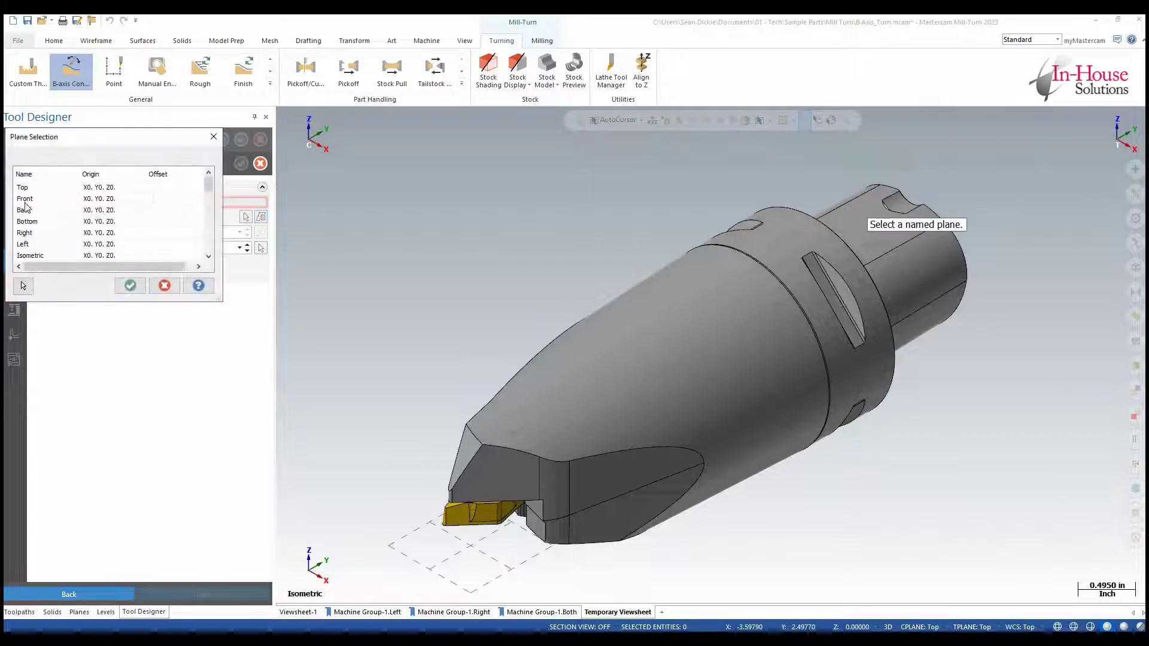
left_click(36, 222)
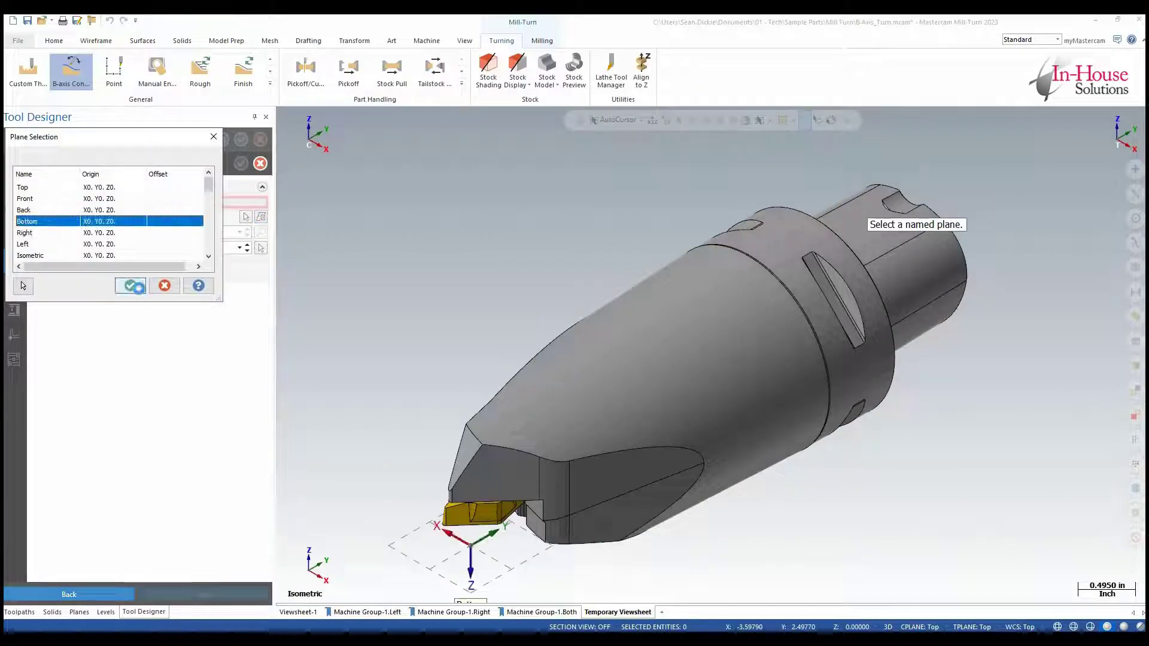
left_click(130, 285)
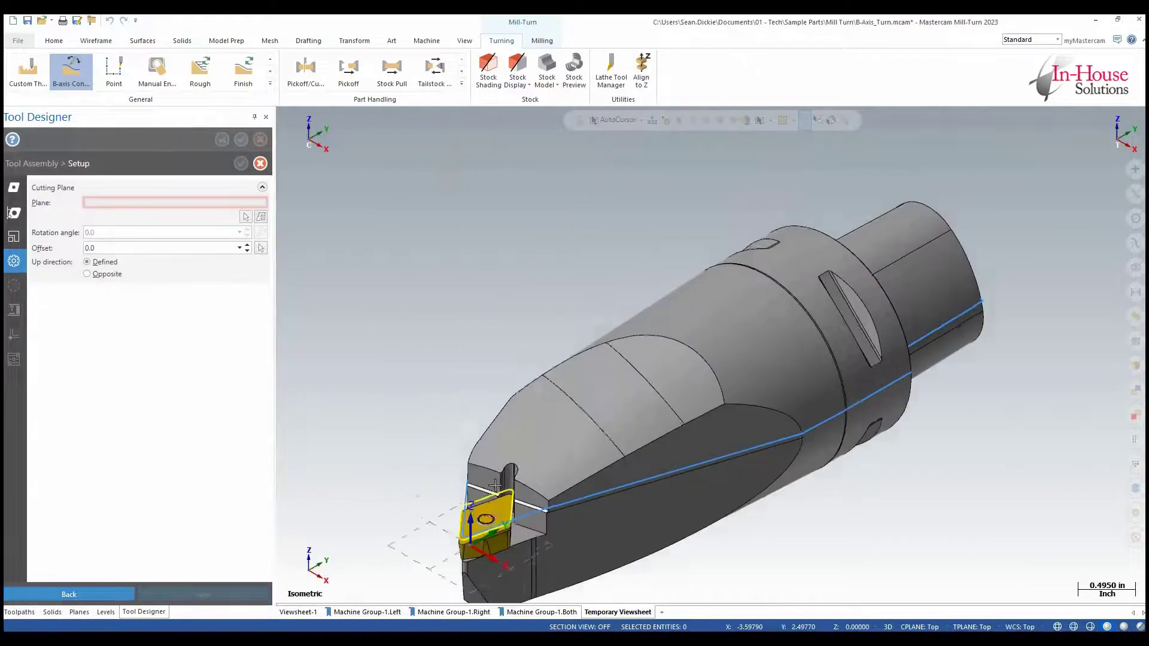
Step: Set the cutting plane offset to -0.04963 from a point on the insert corner
middle_click_drag(525, 431, 460, 480)
scroll(460, 481, "up", 8)
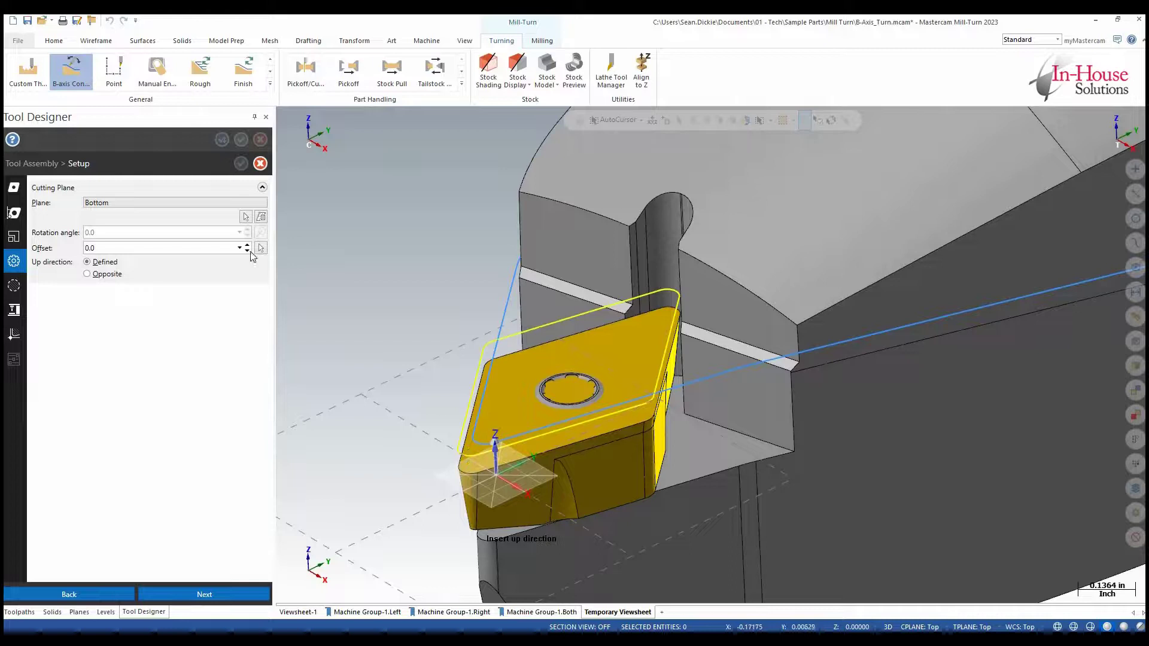
left_click(262, 249)
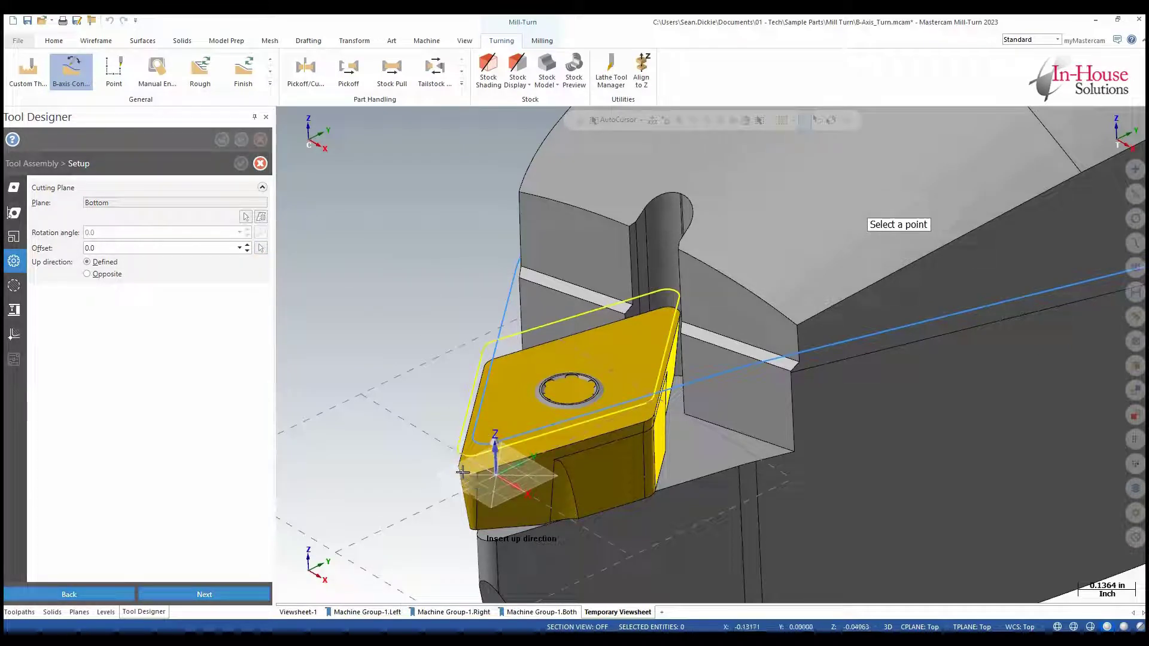
scroll(465, 477, "down", 8)
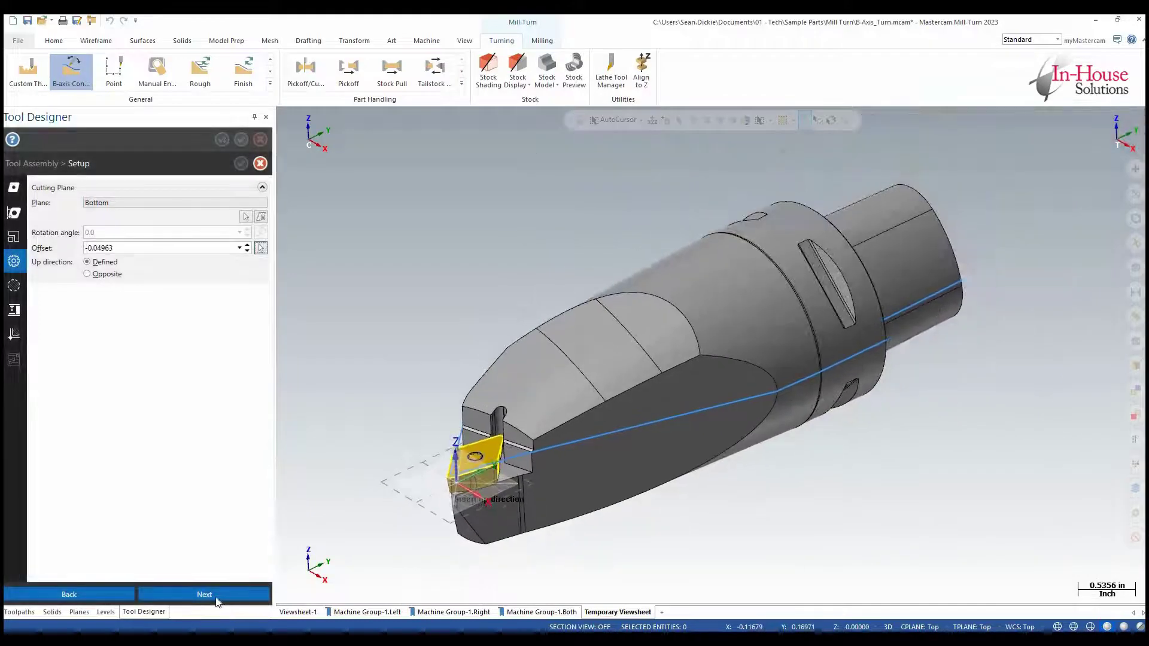
Step: Accept the setup and boundary defaults and switch the graphics to Top view
left_click(258, 595)
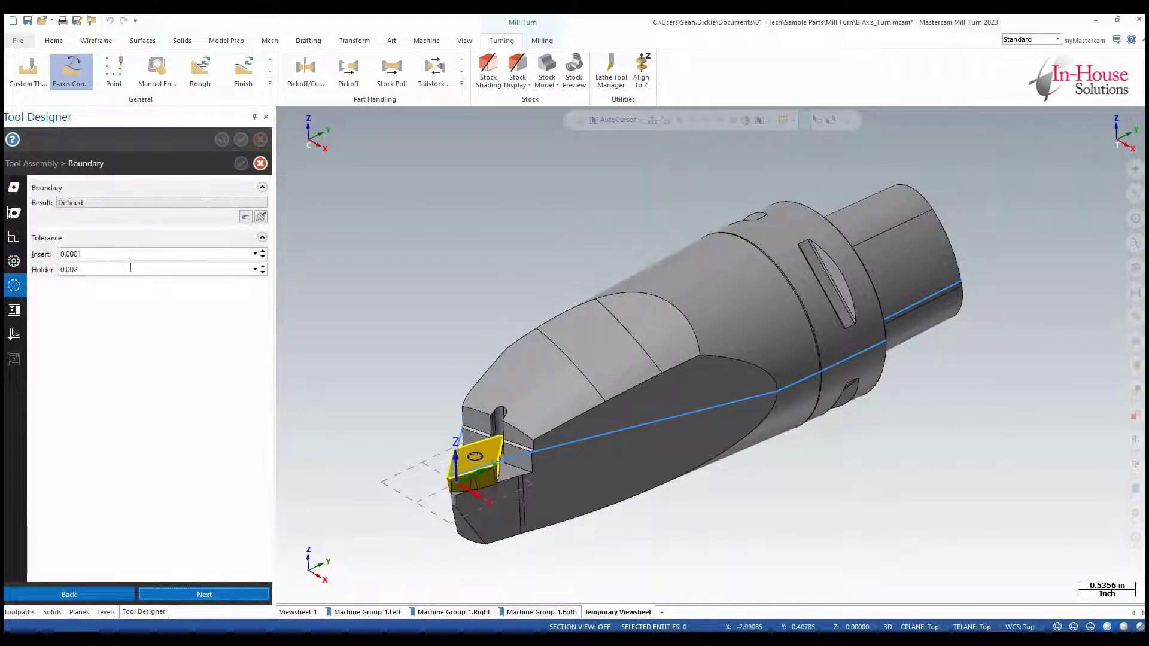
left_click(225, 599)
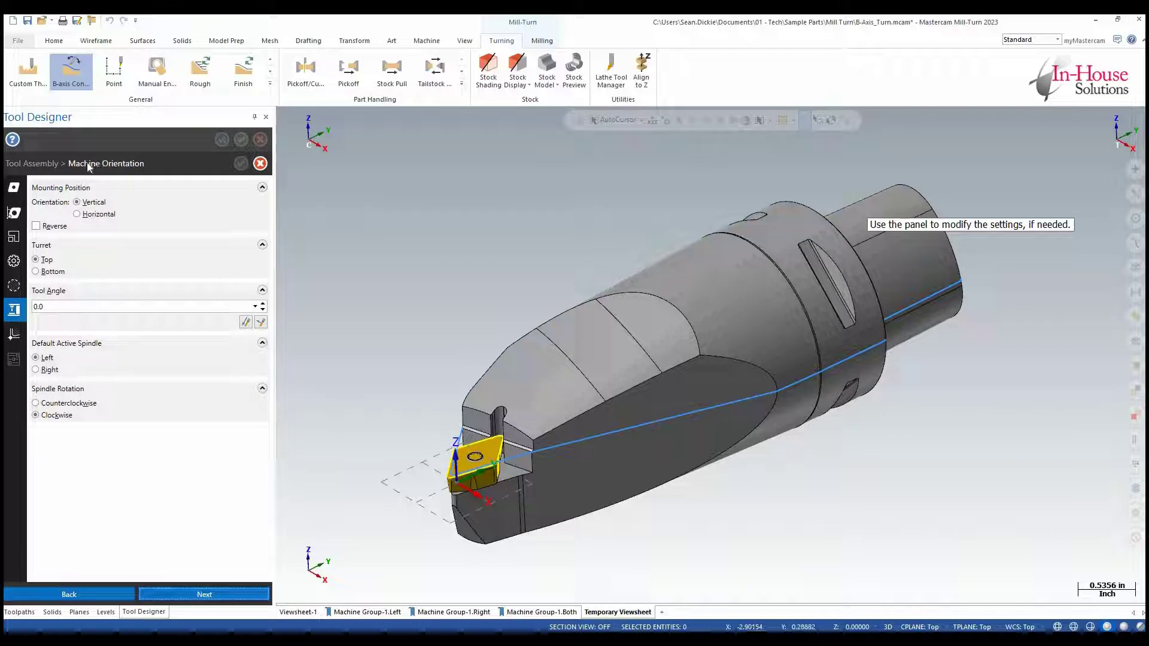
right_click(557, 289)
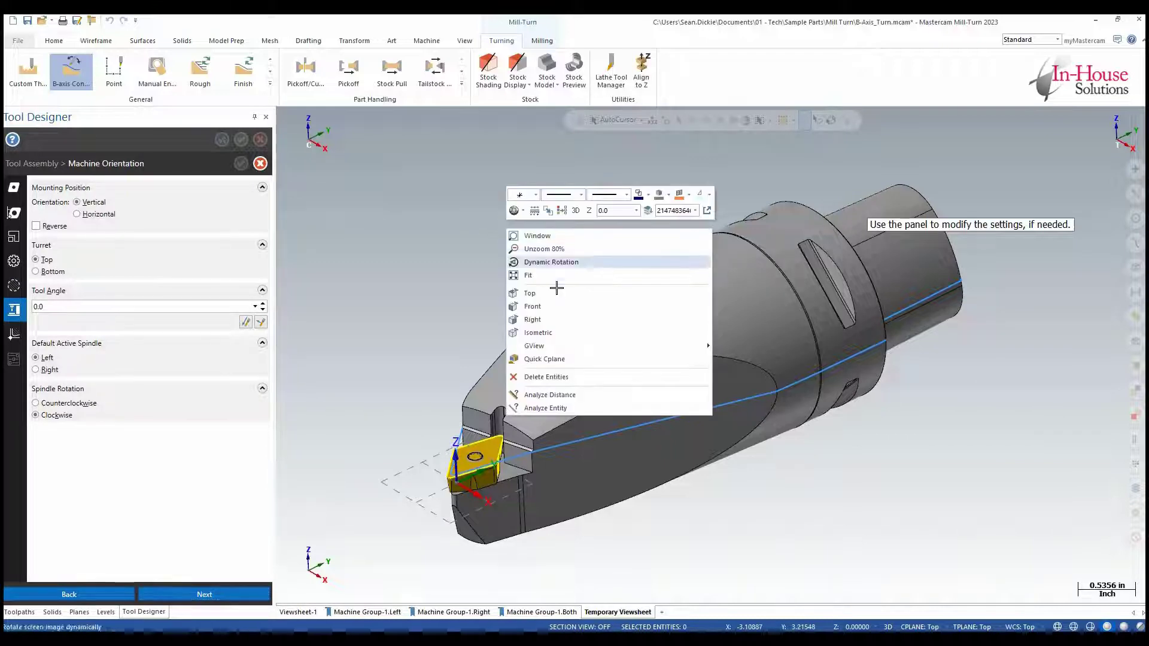
left_click(555, 295)
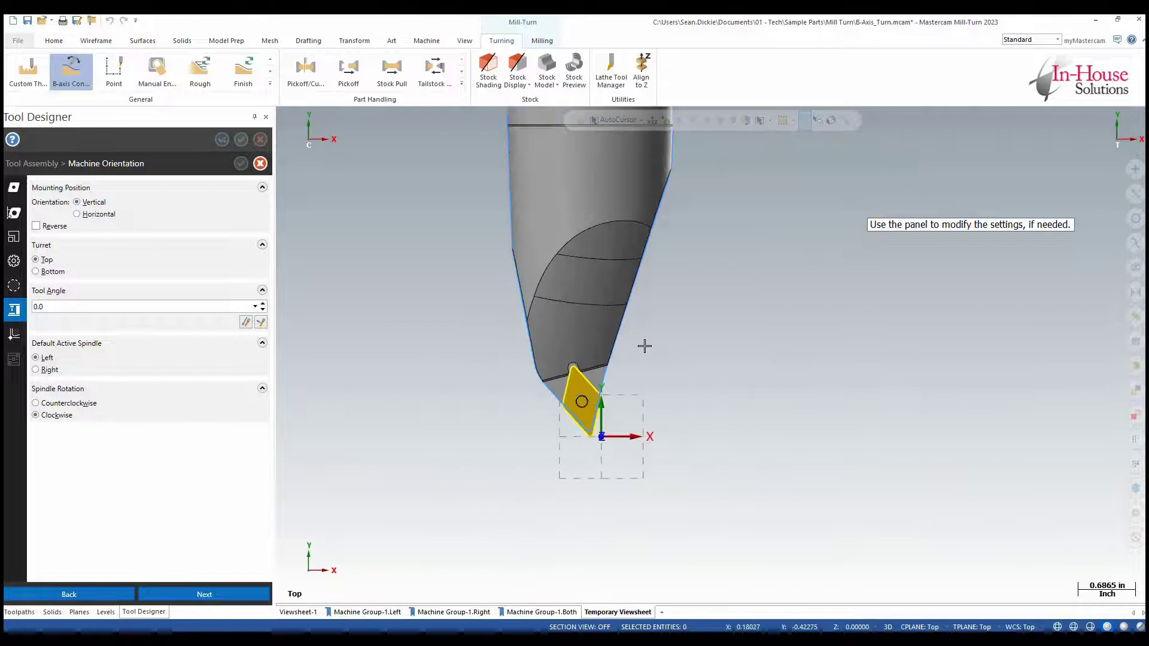
Step: Set machine orientation to Horizontal with counterclockwise spindle rotation and reversed mounting
scroll(641, 341, "up", 1)
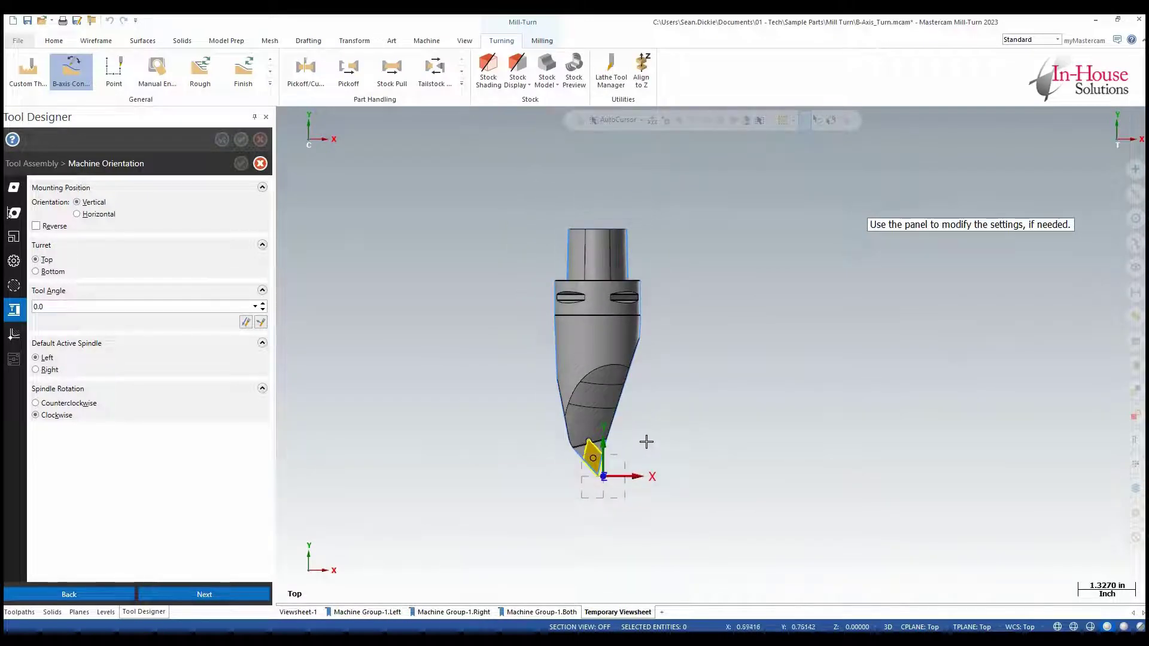
left_click(107, 218)
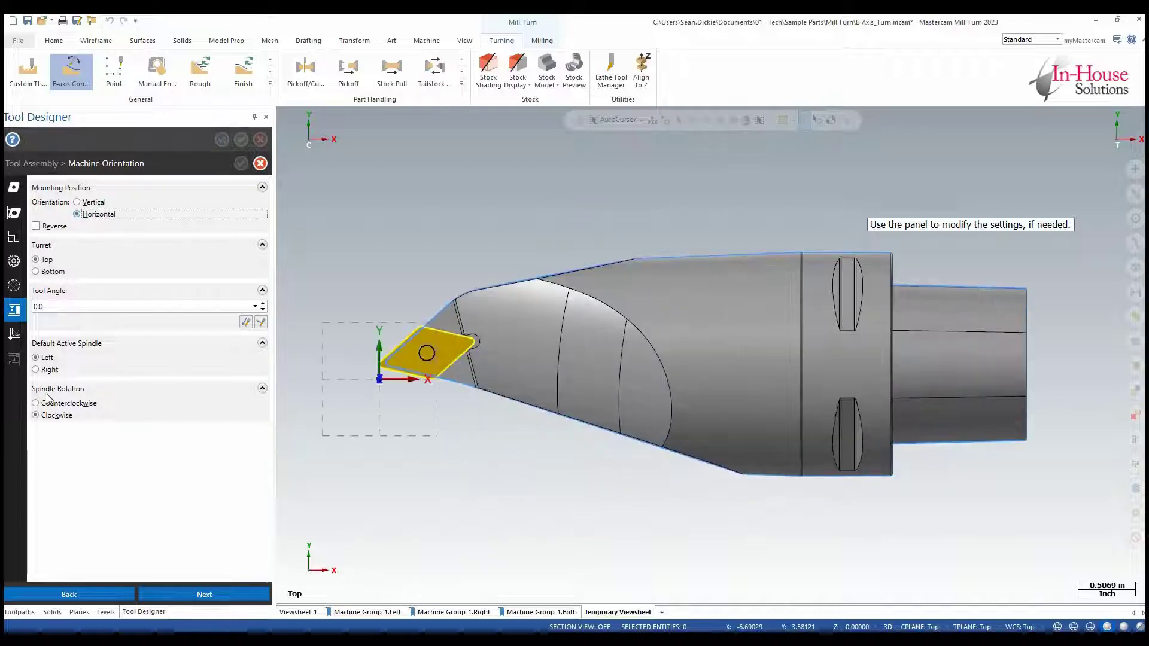
left_click(65, 405)
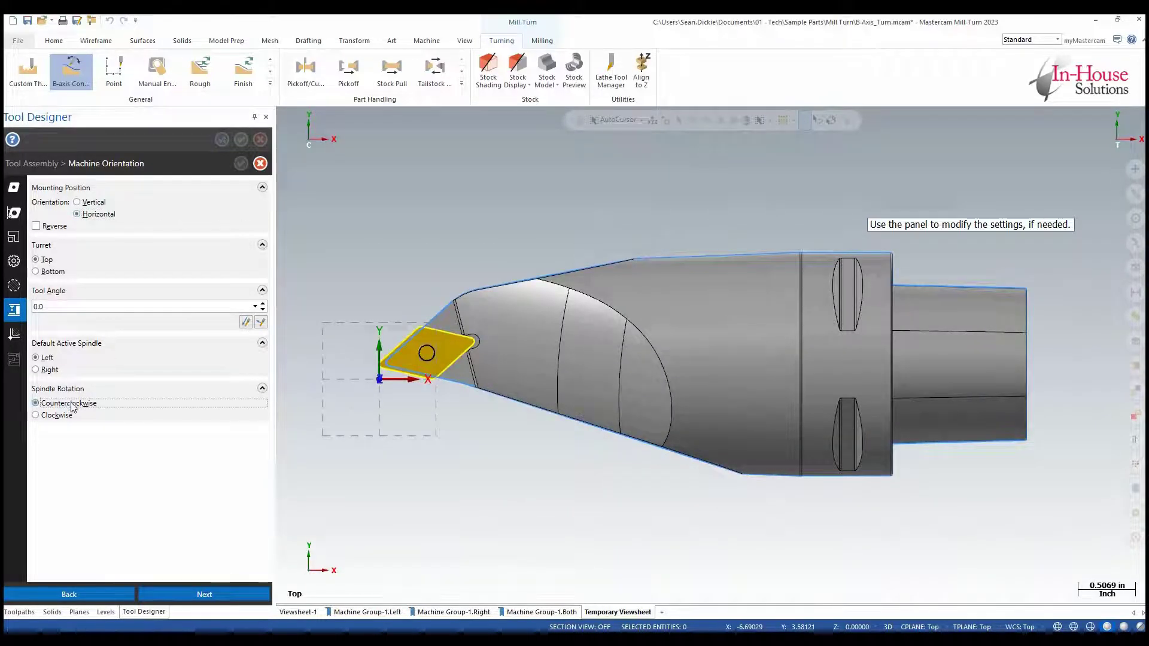
key("alt+r")
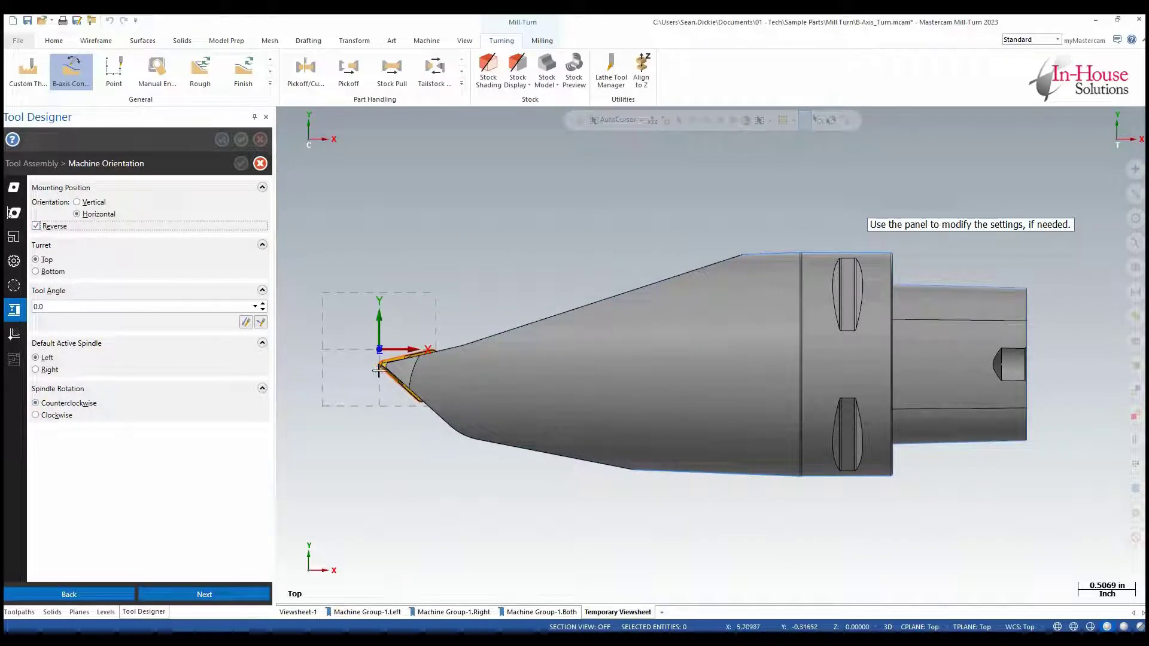
left_click(206, 595)
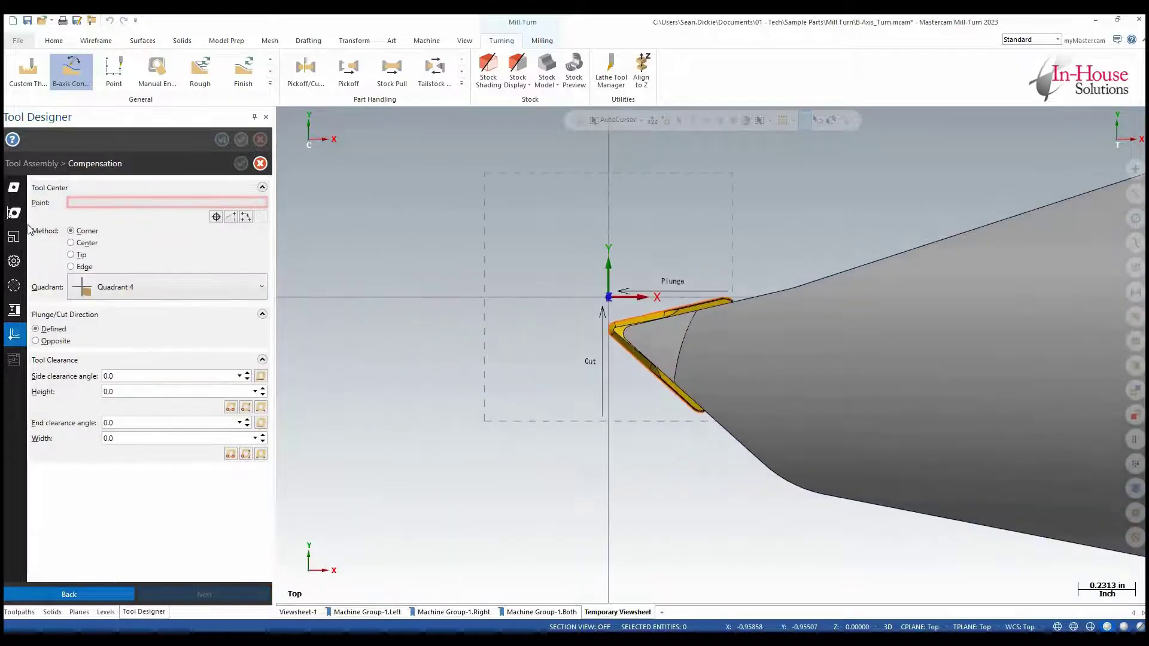
Step: Pick the insert's upper and lower-left edges to set tool centre point 0.031252, -0.031252
left_click(231, 216)
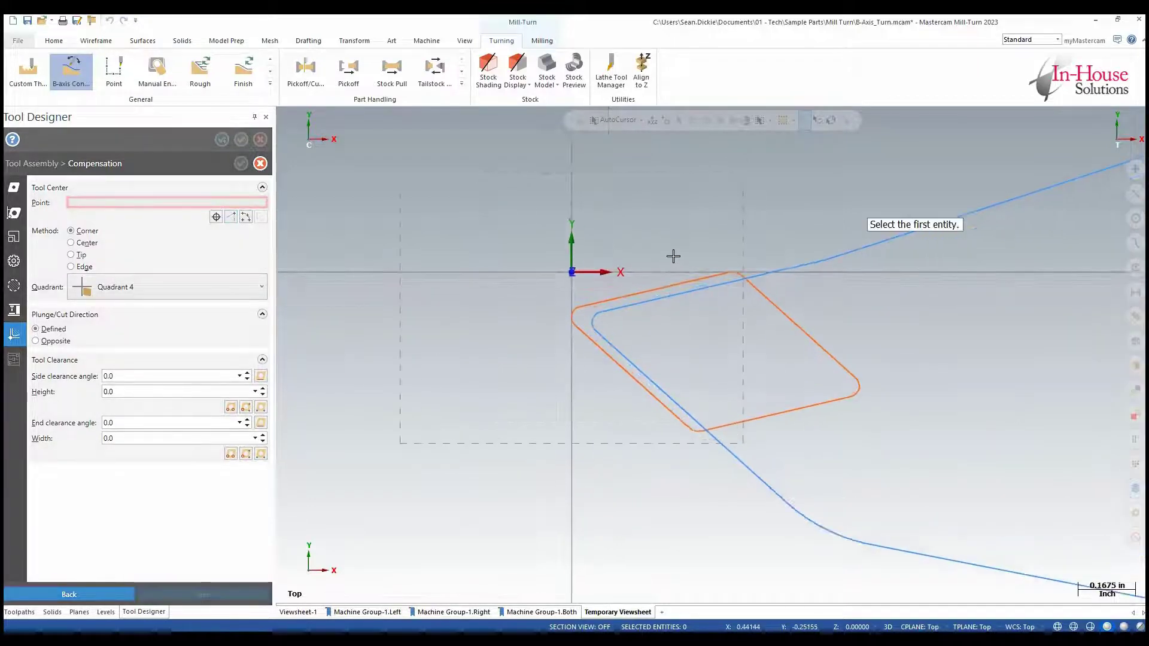
left_click(673, 257)
left_click(639, 425)
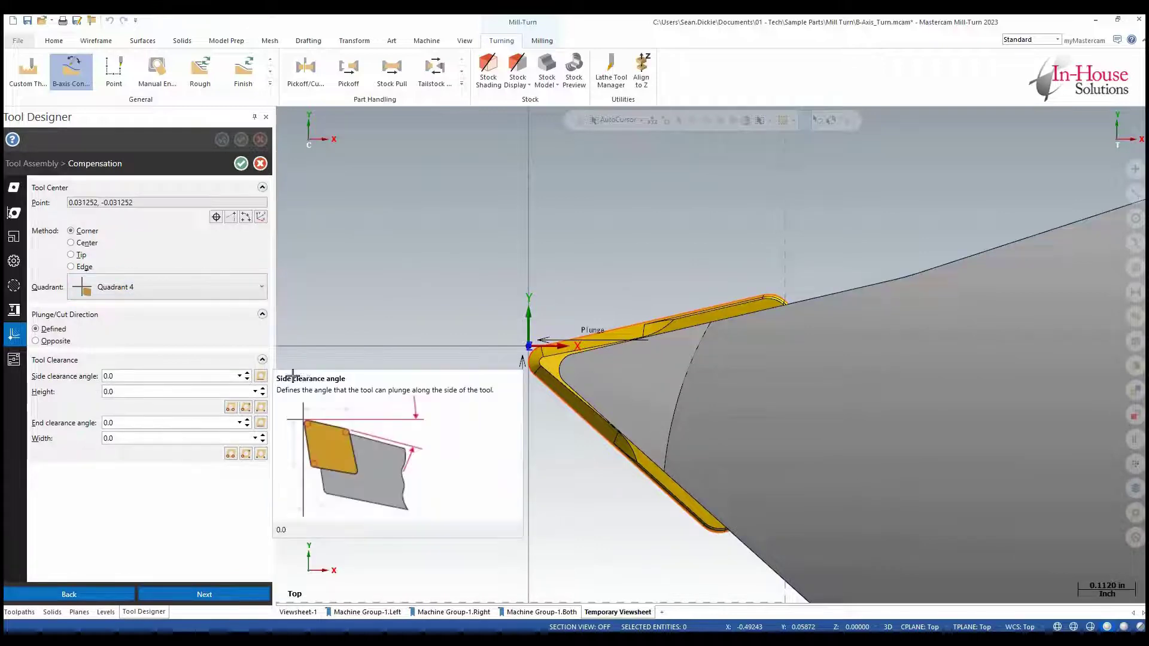
Step: Pick insert geometry to set side clearance angle -13.00006 and height 0.45776
left_click(262, 377)
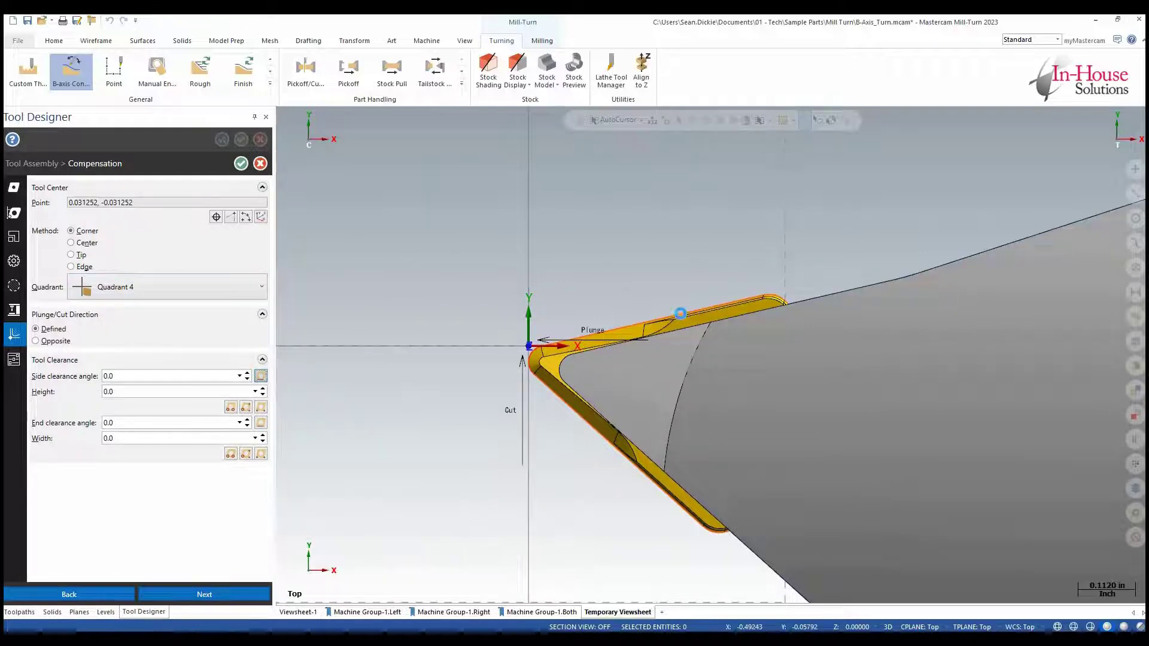
left_click(664, 318)
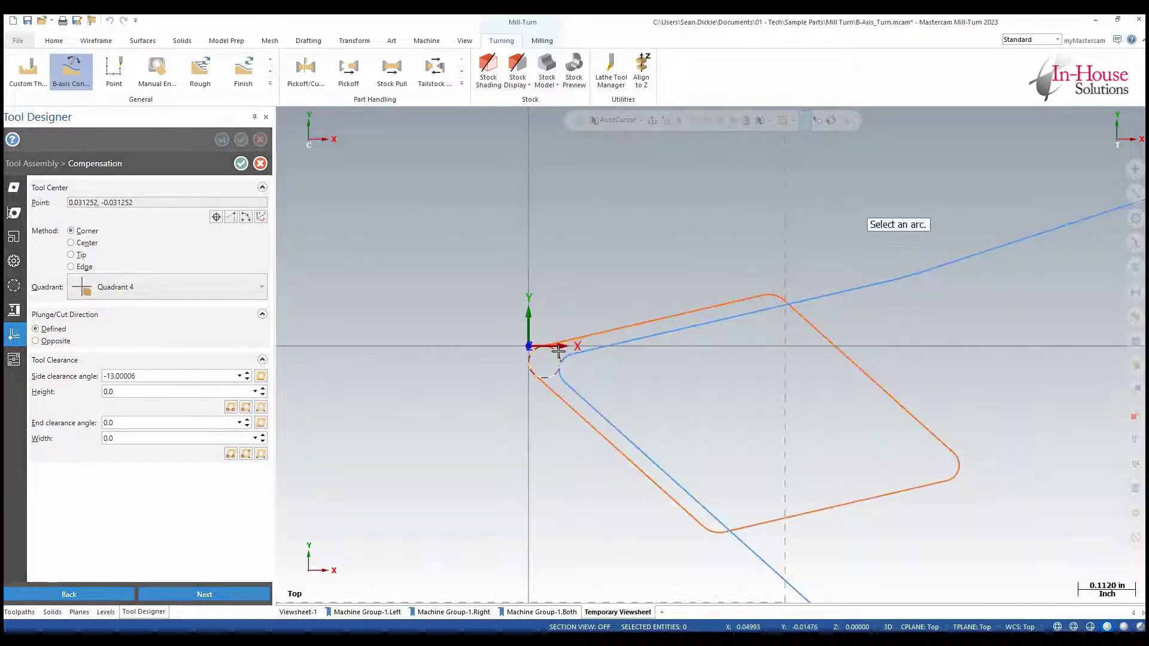
left_click(769, 298)
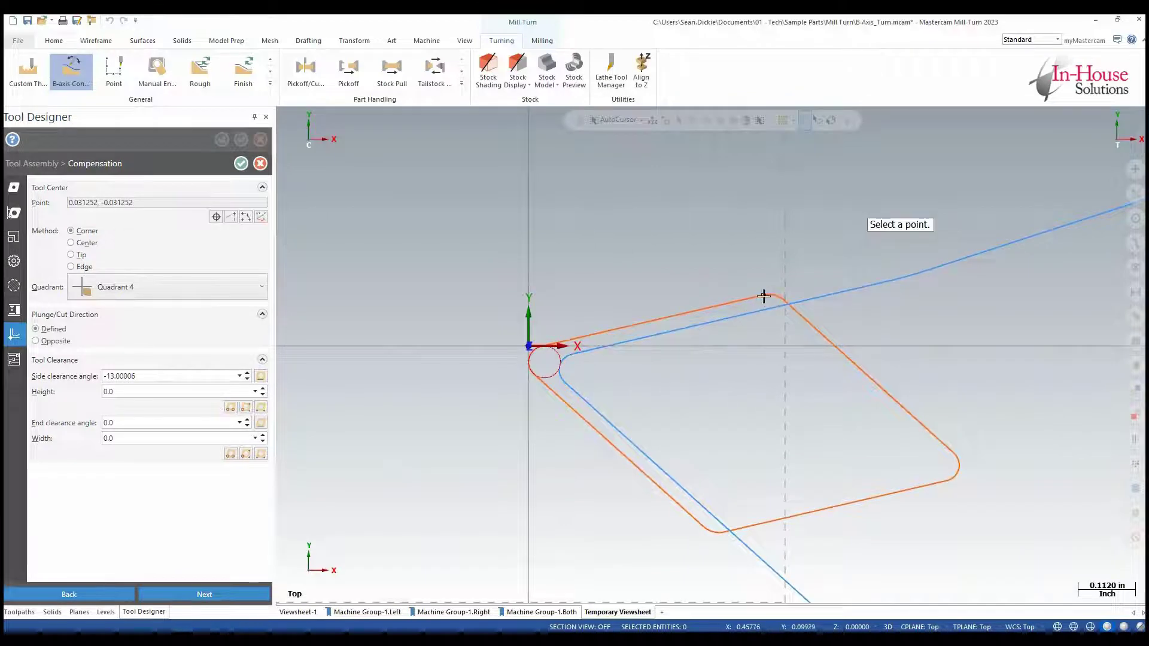
left_click(763, 297)
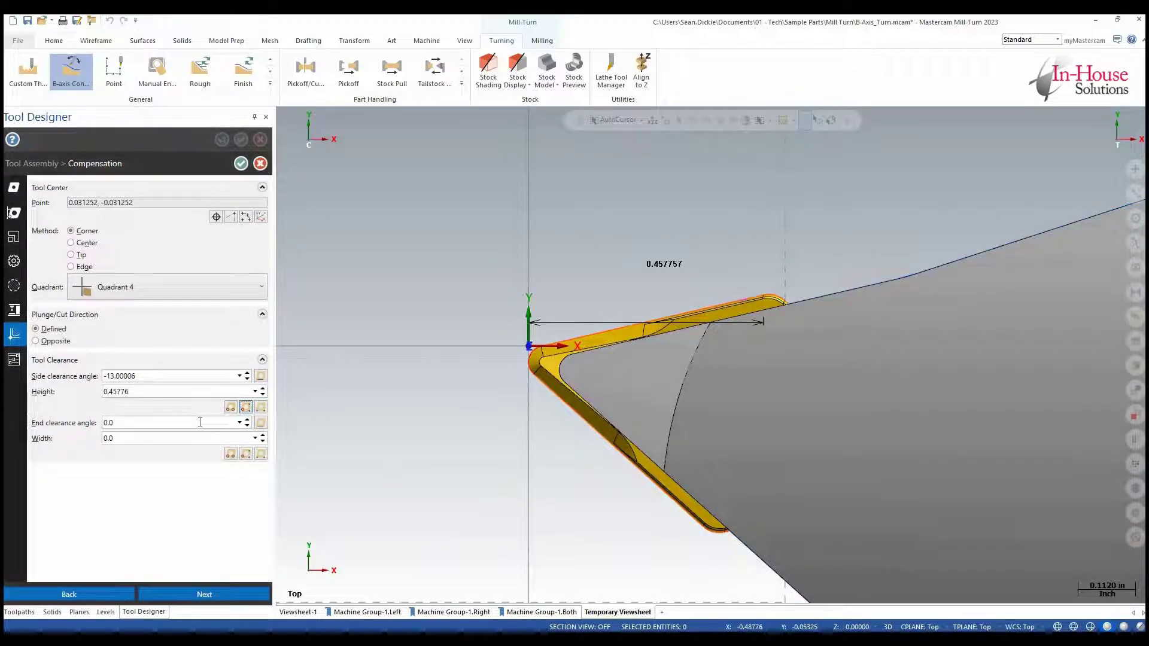
Step: Pick the lower edge and corner arc for end clearance angle 48.00004 and width 0.3522
mouse_move(200, 422)
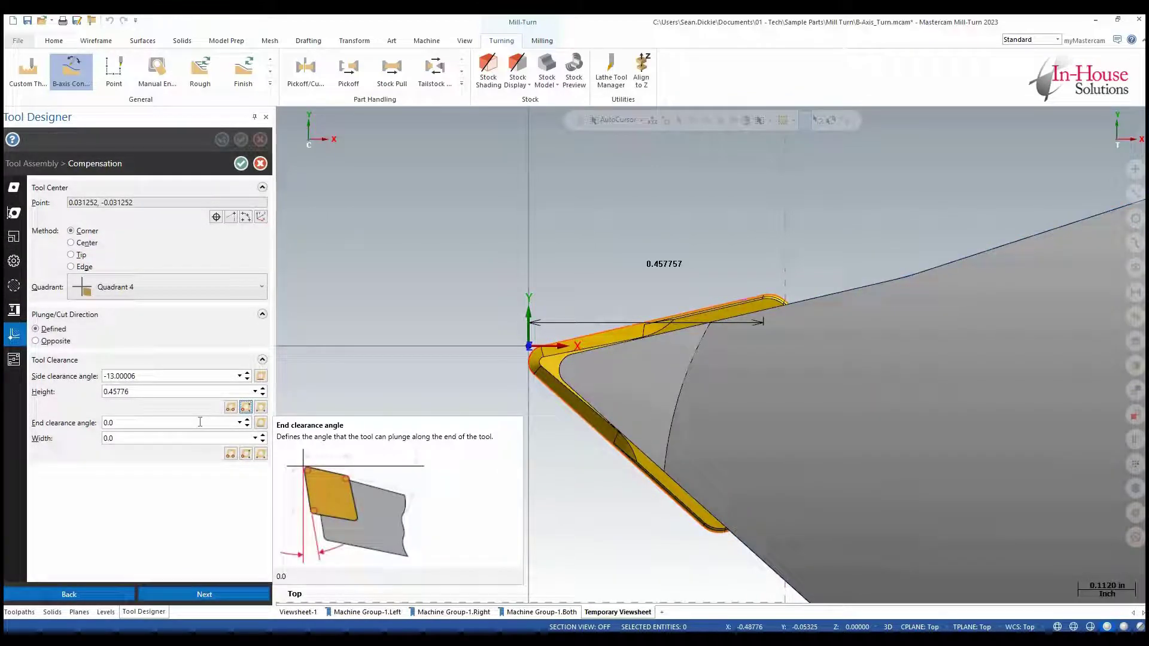
left_click(261, 423)
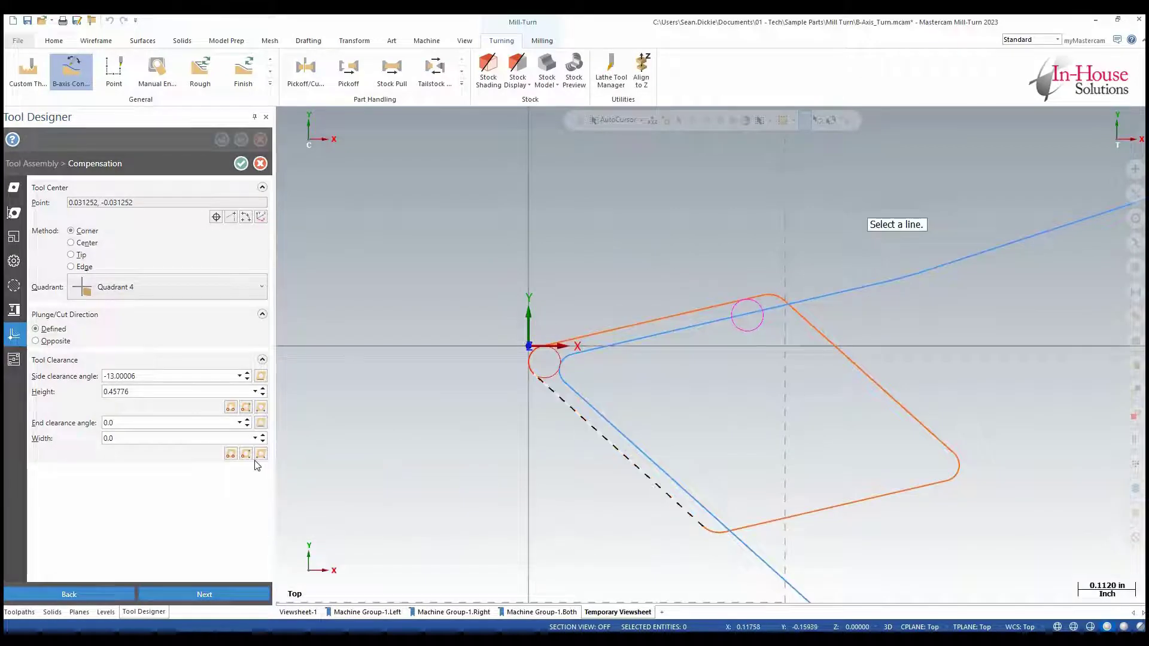
left_click(549, 386)
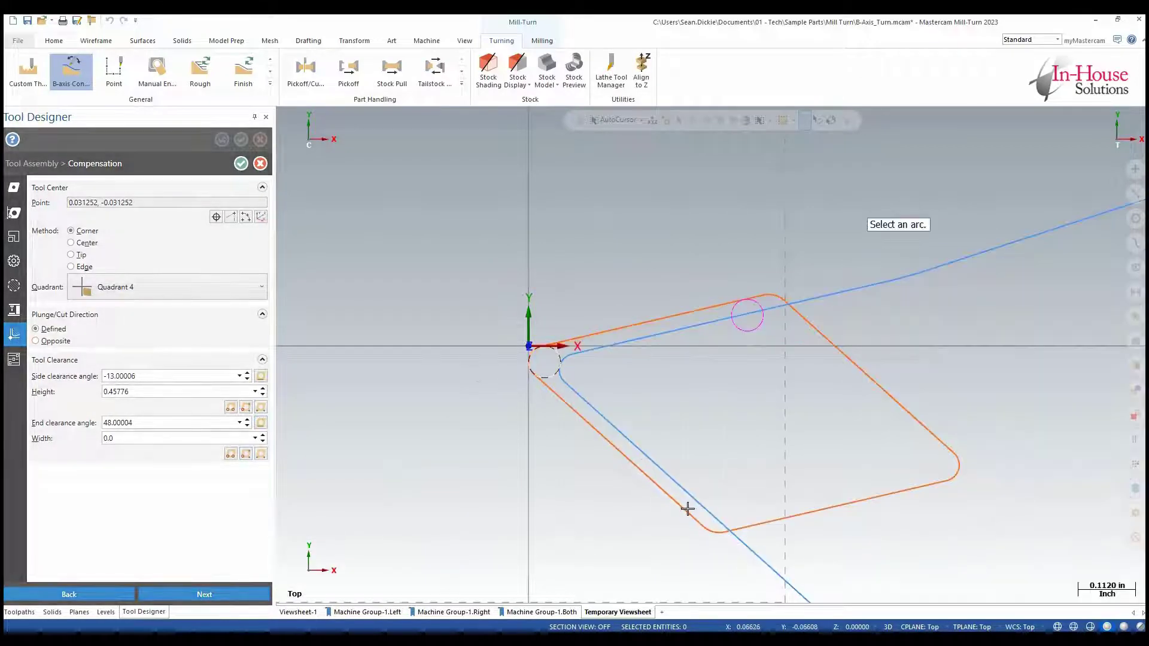
left_click(710, 531)
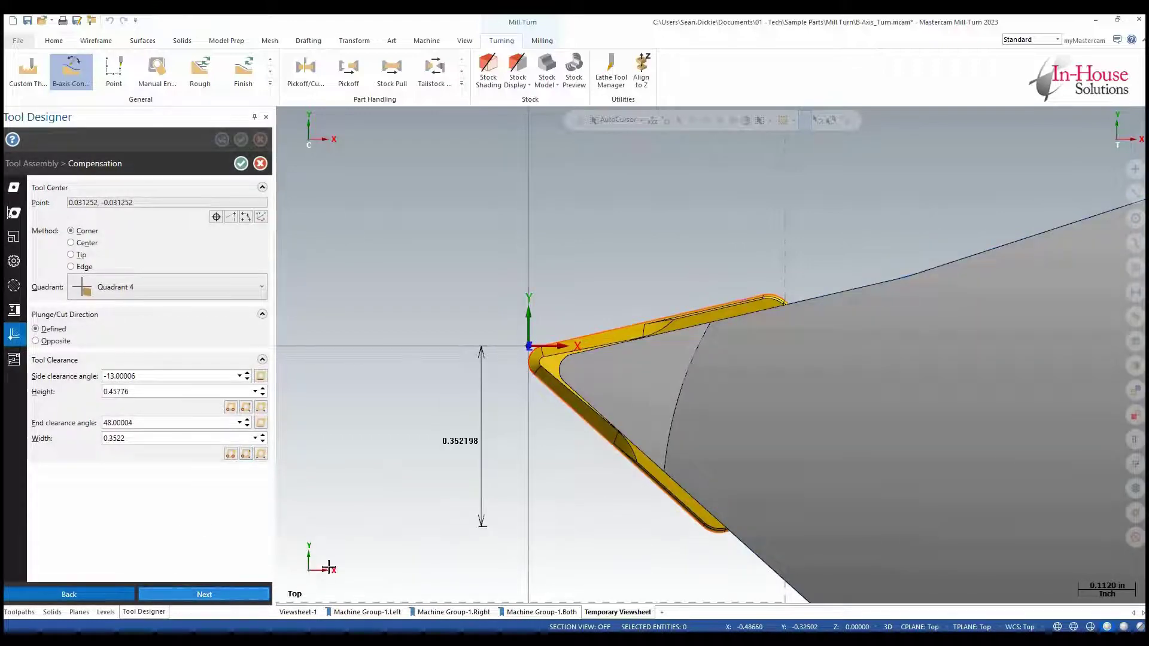
Step: Proceed to Parameters, accept the tool, then confirm OK in Tool Assembly and Tool Manager
left_click(204, 595)
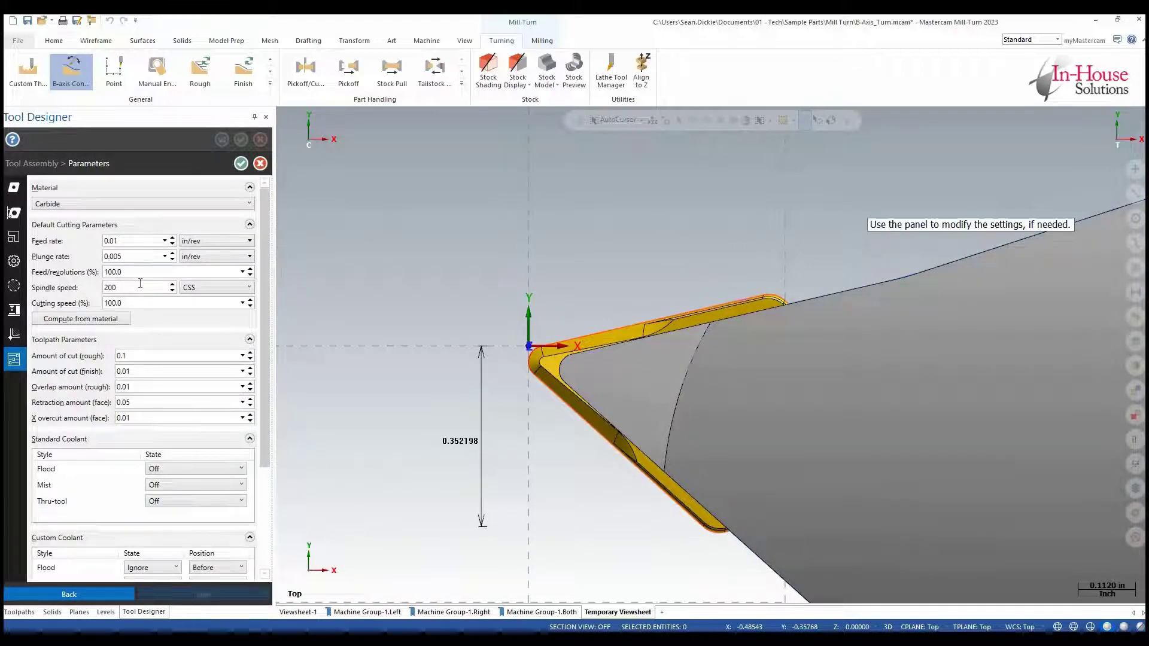
left_click(241, 163)
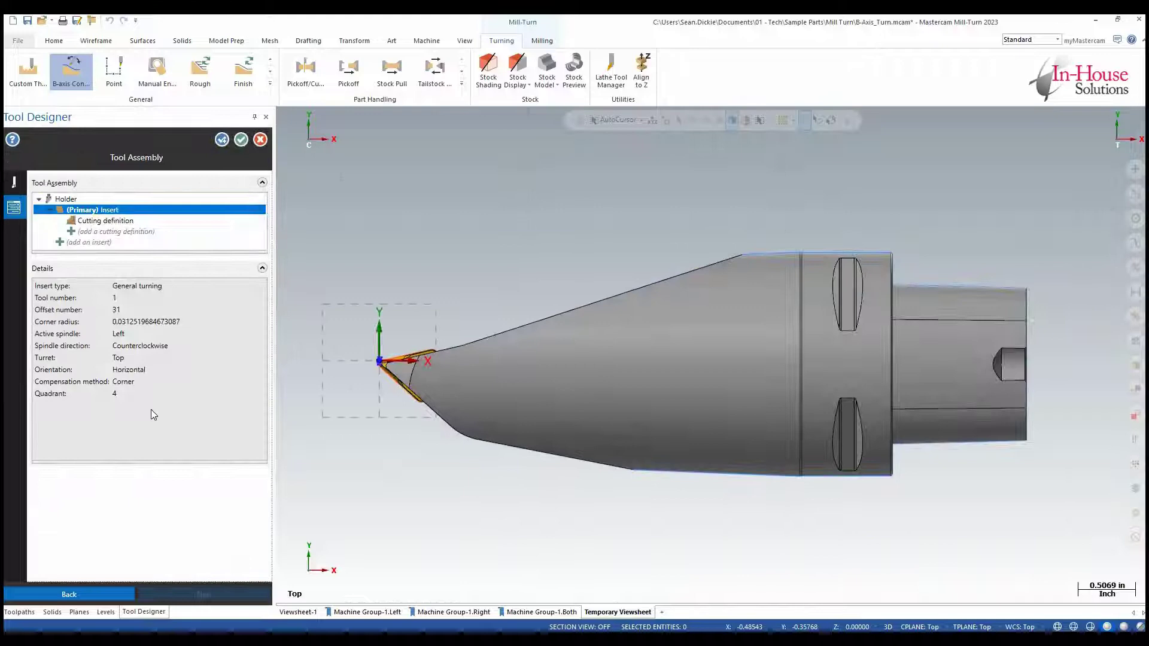
left_click(240, 139)
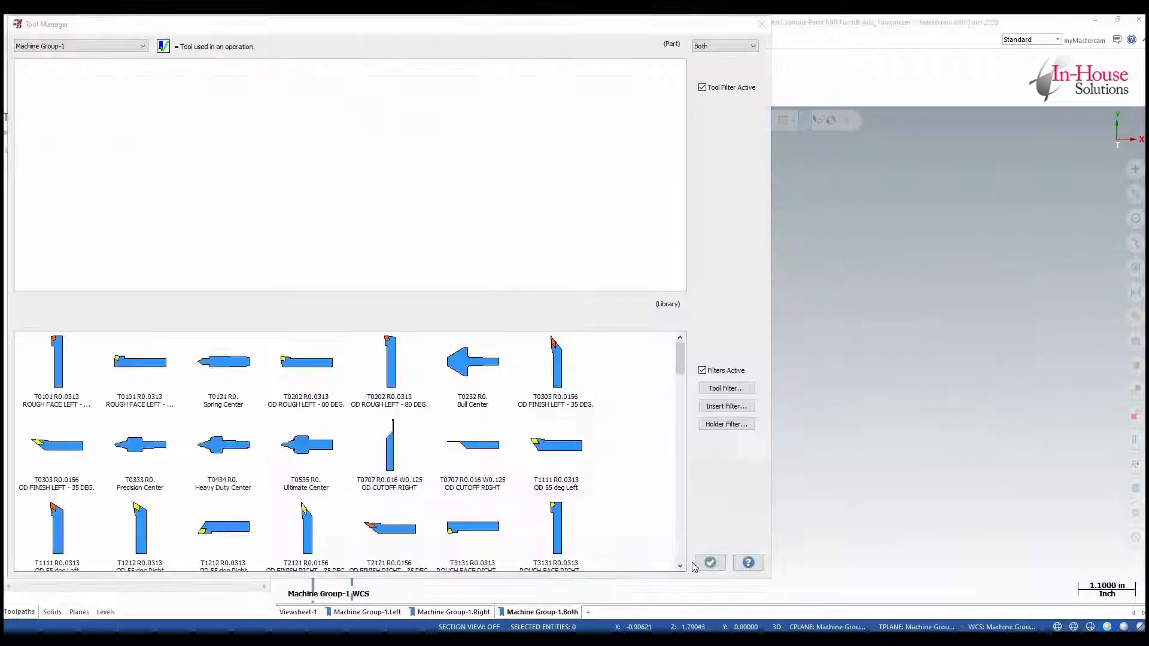
left_click(712, 564)
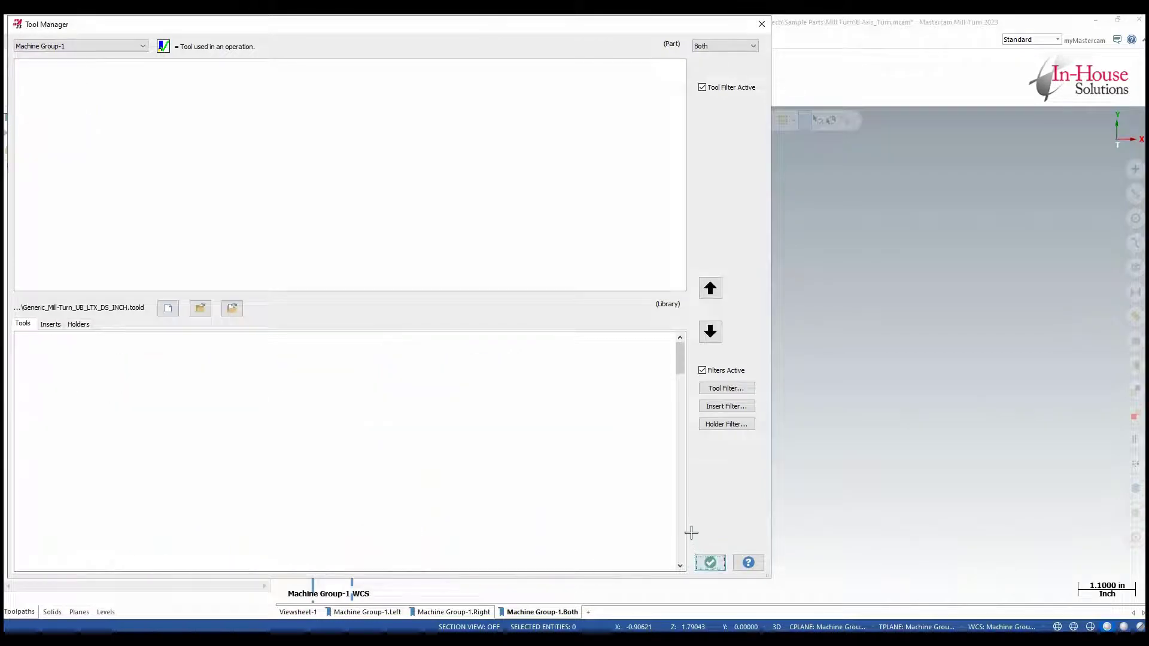